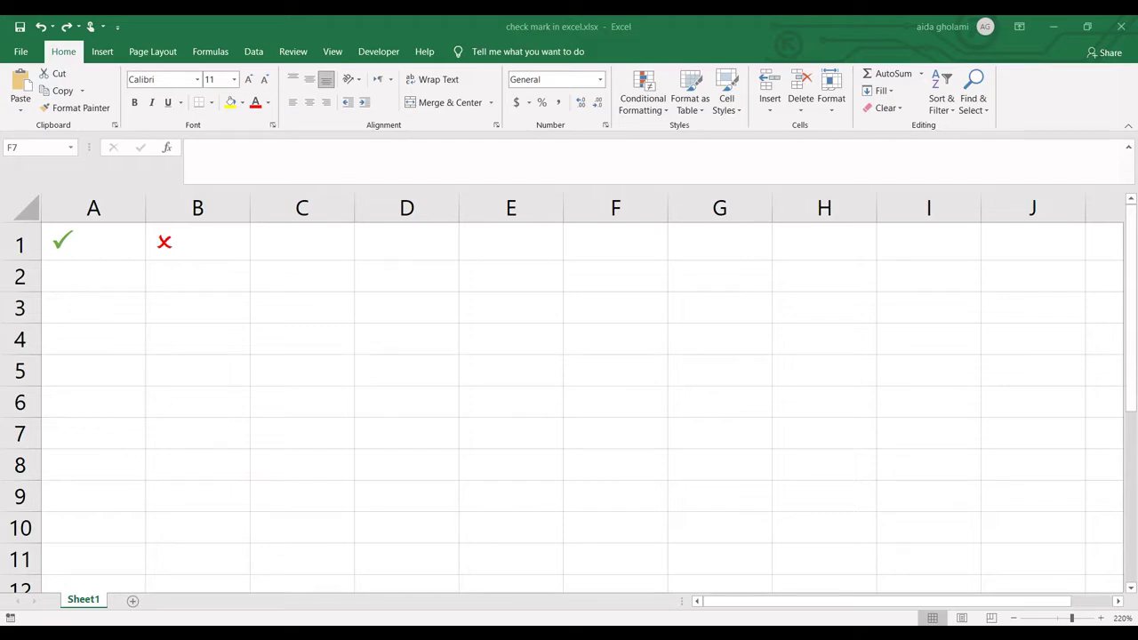
left_click(108, 243)
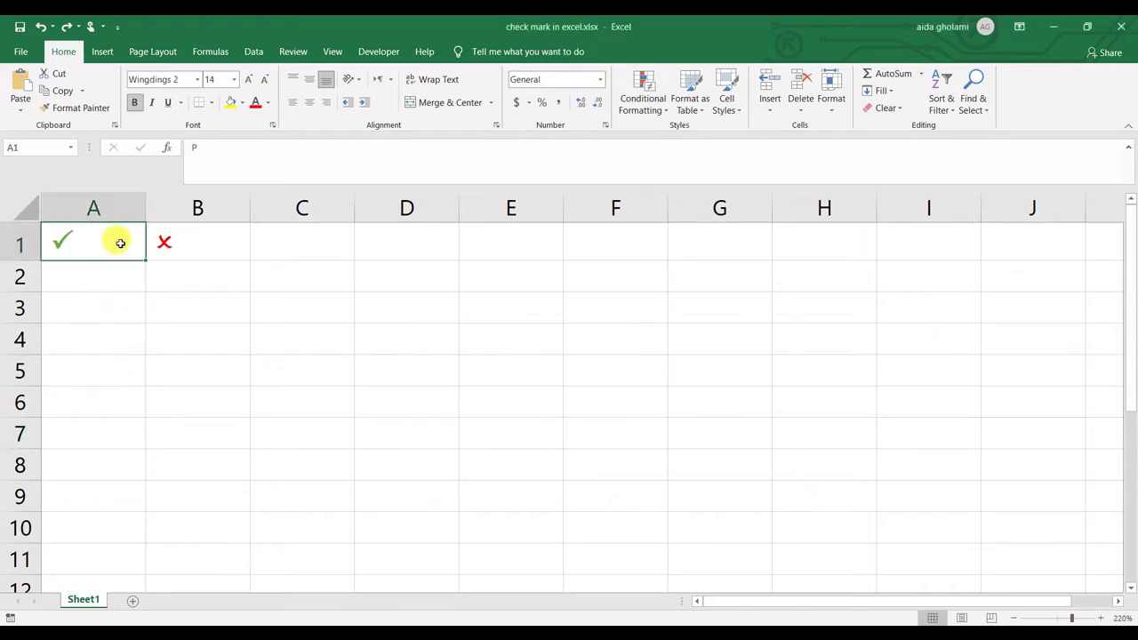
left_click(169, 242)
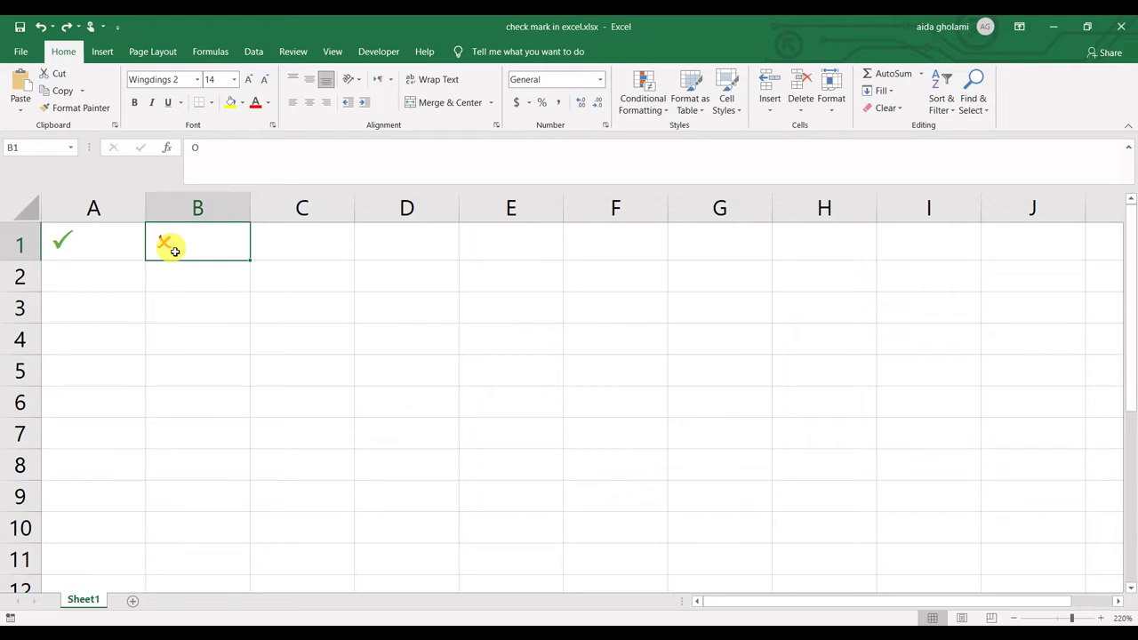
left_click(127, 258)
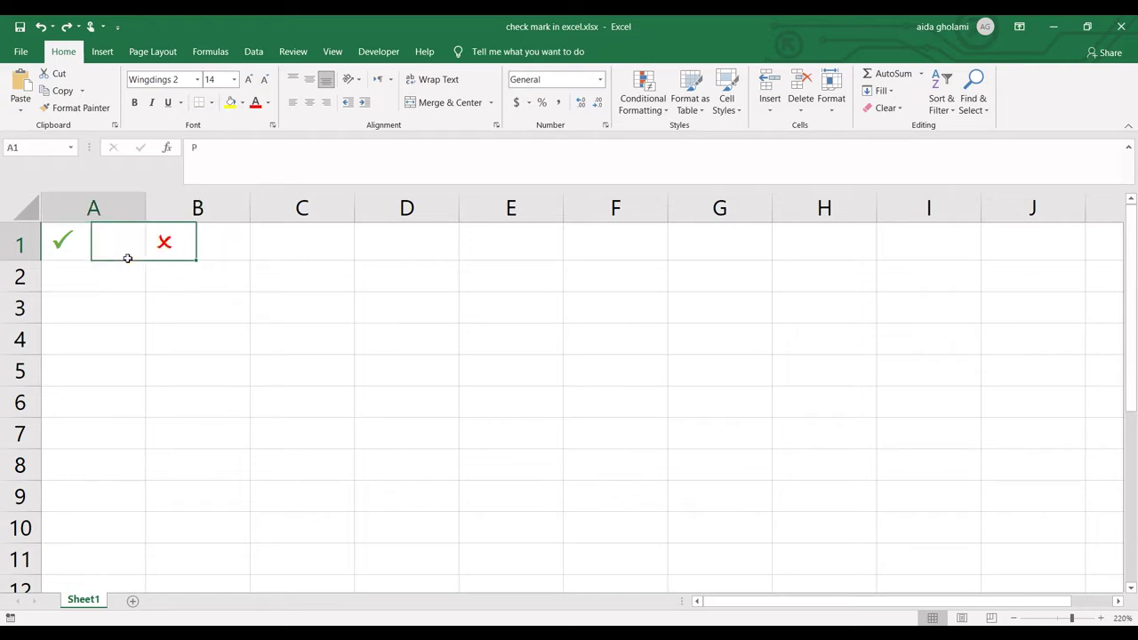
left_click(204, 247)
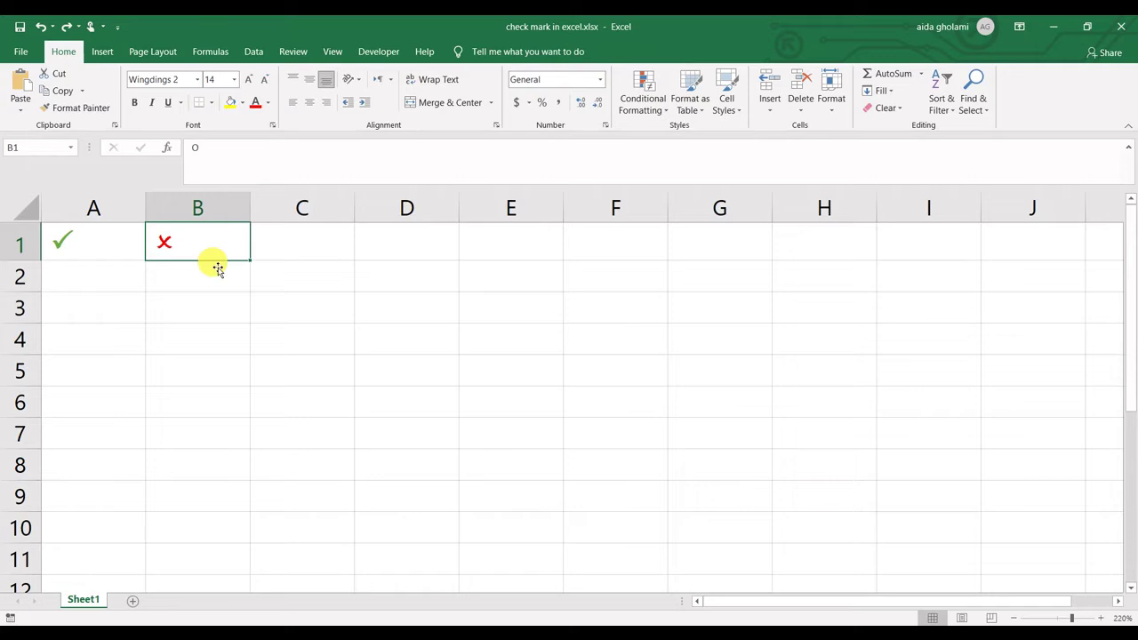
left_click(298, 252)
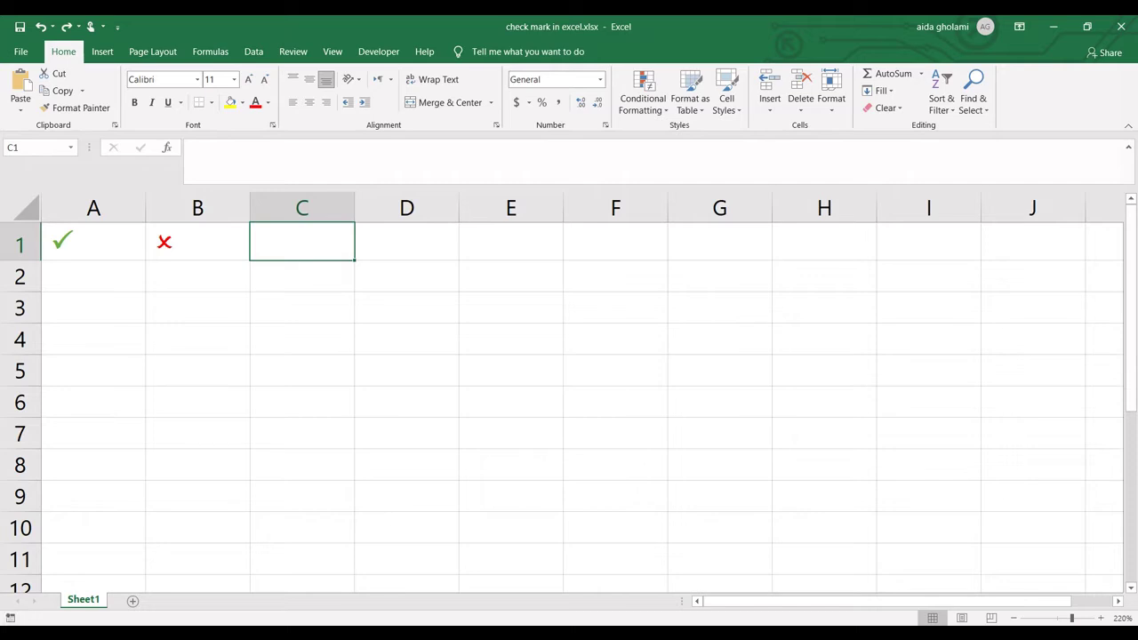
type("P")
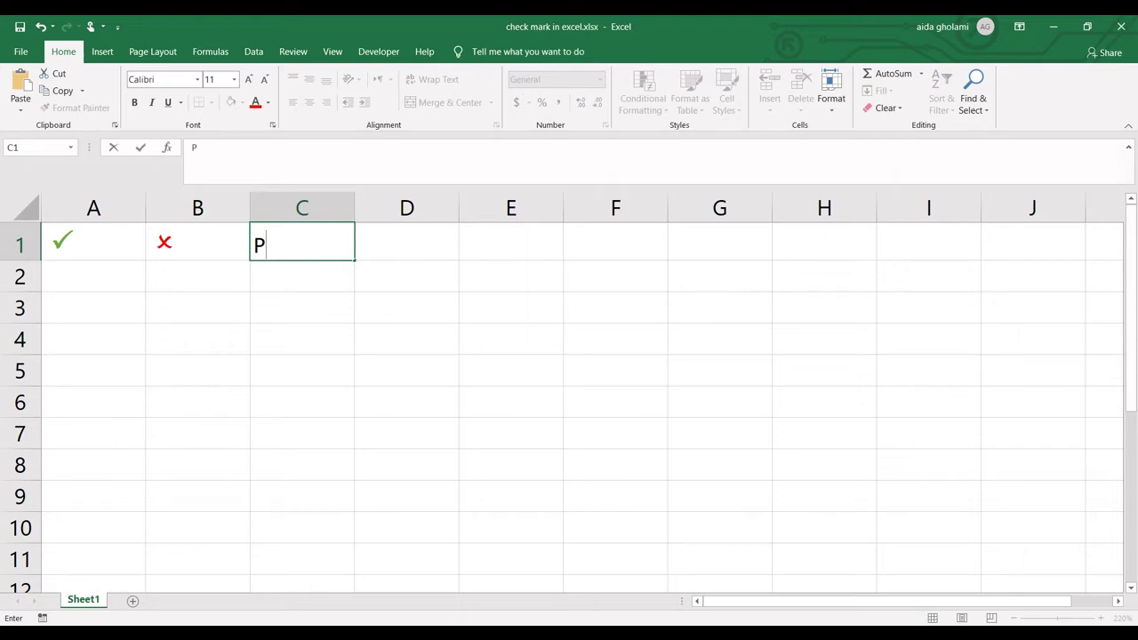
key("BackSpace")
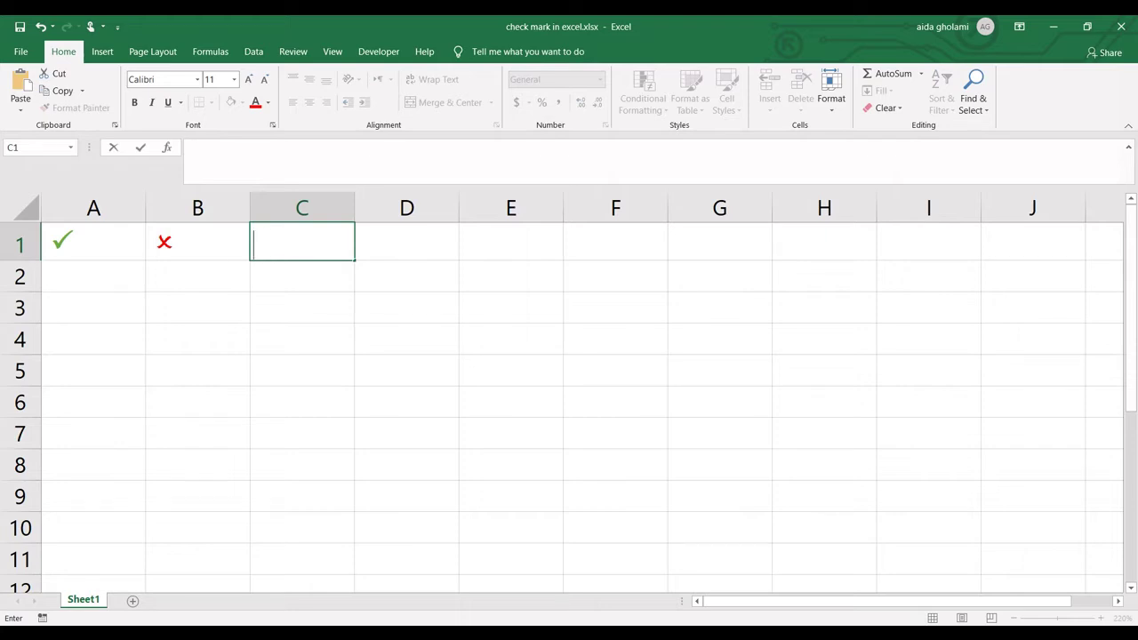
Step: Enter a capital P in cell A2 and format it in the Wingdings 2 font to make a check mark
left_click(96, 274)
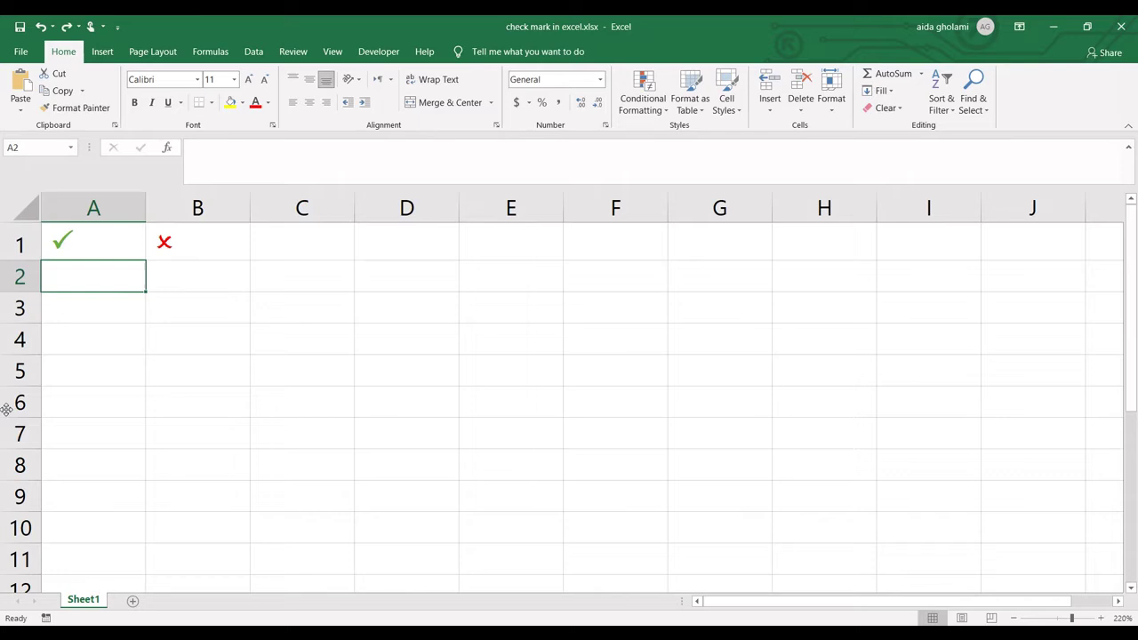
type("P")
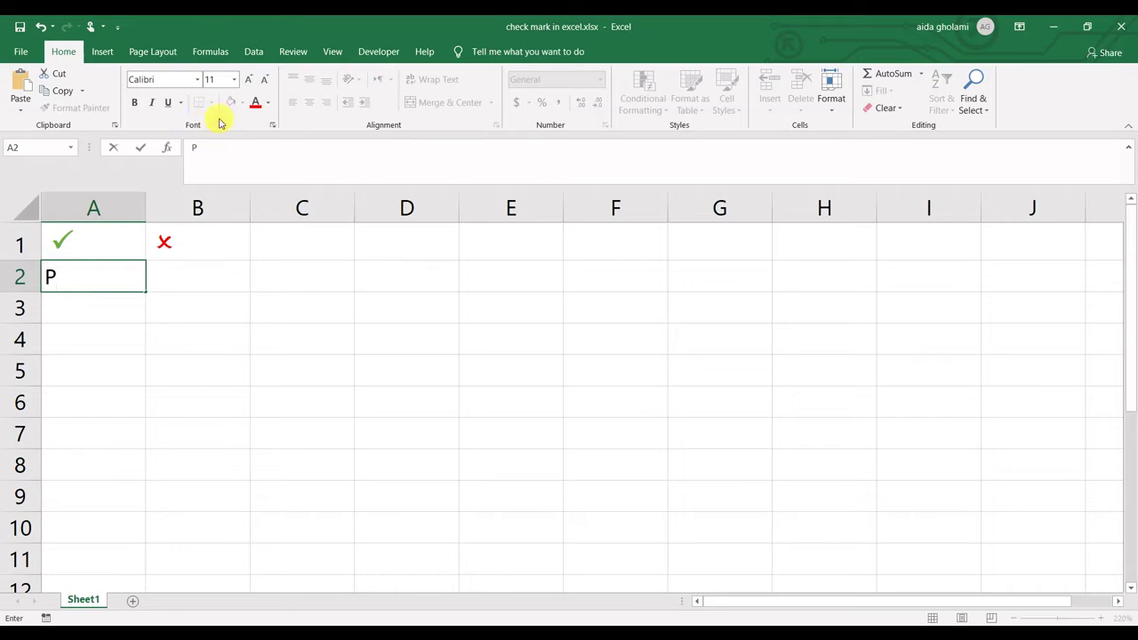
left_click(80, 282)
double_click(58, 274)
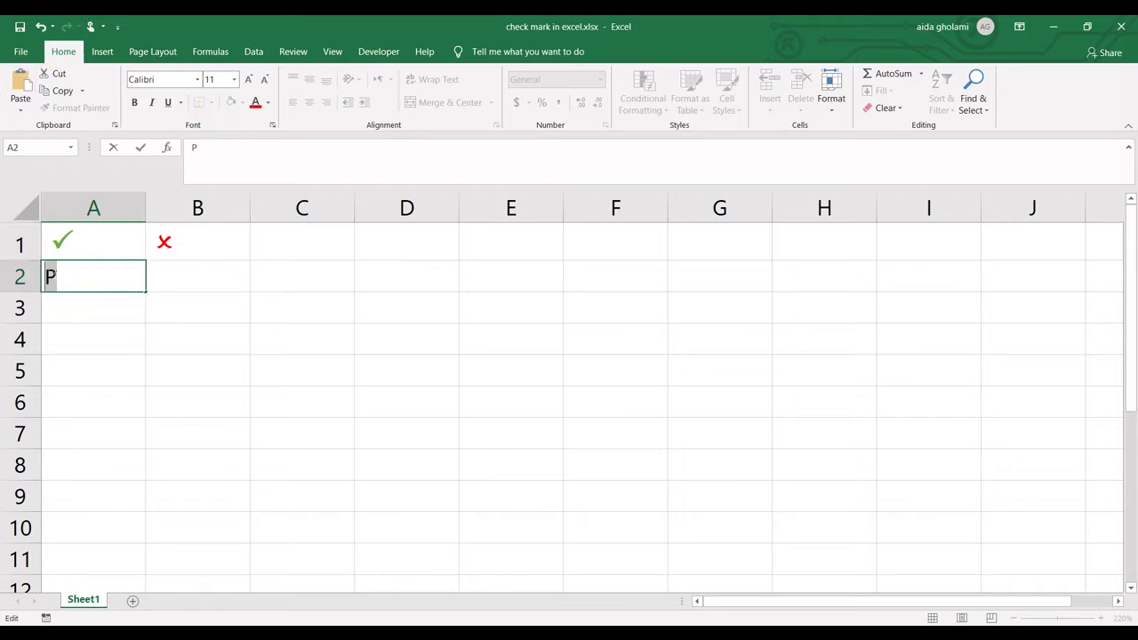
left_click(199, 79)
type("Wingdings")
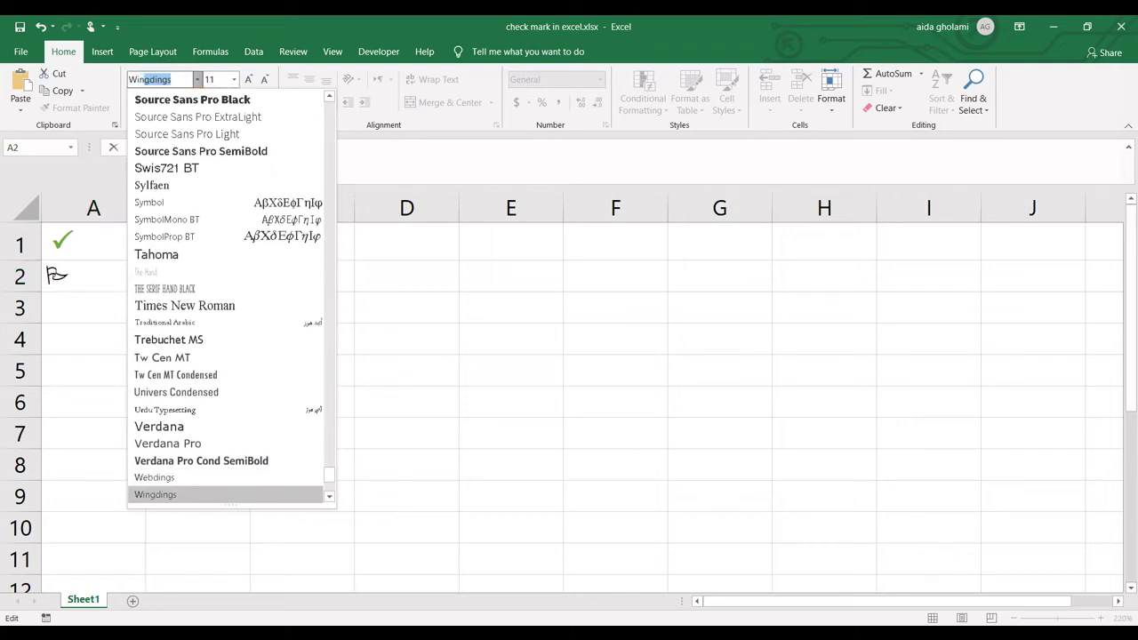
scroll(183, 436, "down", 2)
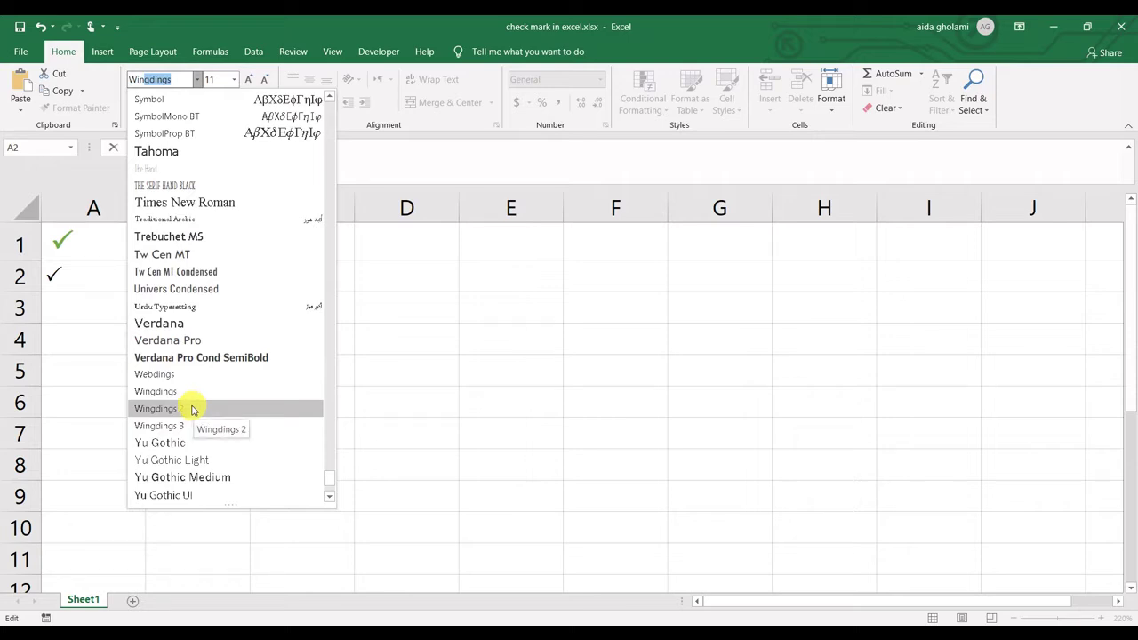
left_click(192, 408)
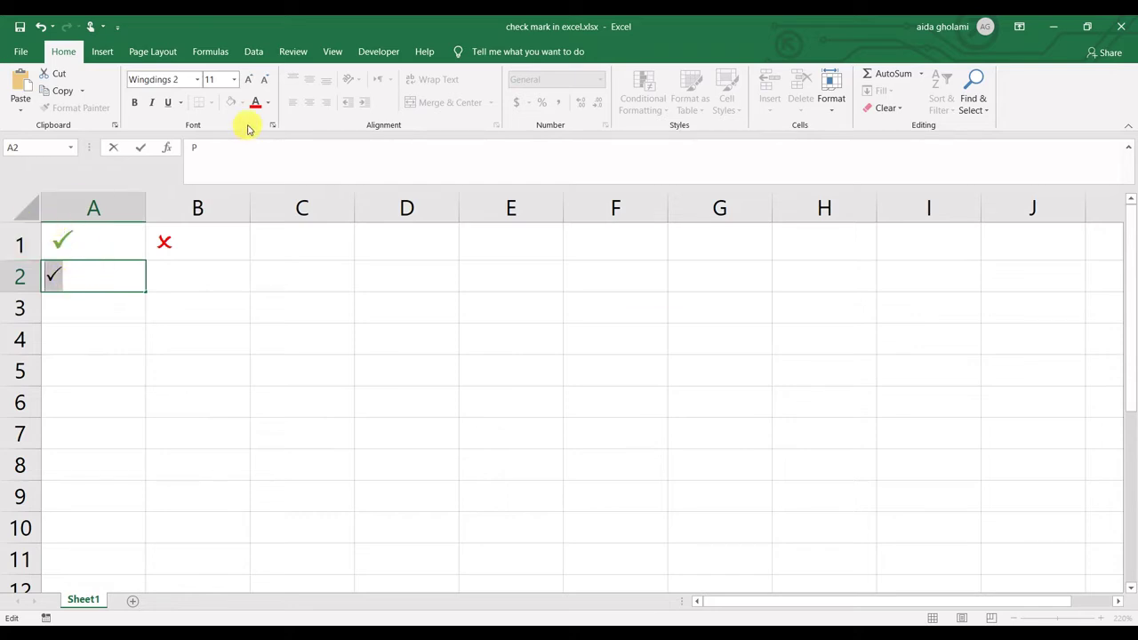
Step: Color the check mark in cell A2 light green and increase its font size to 16
left_click(266, 104)
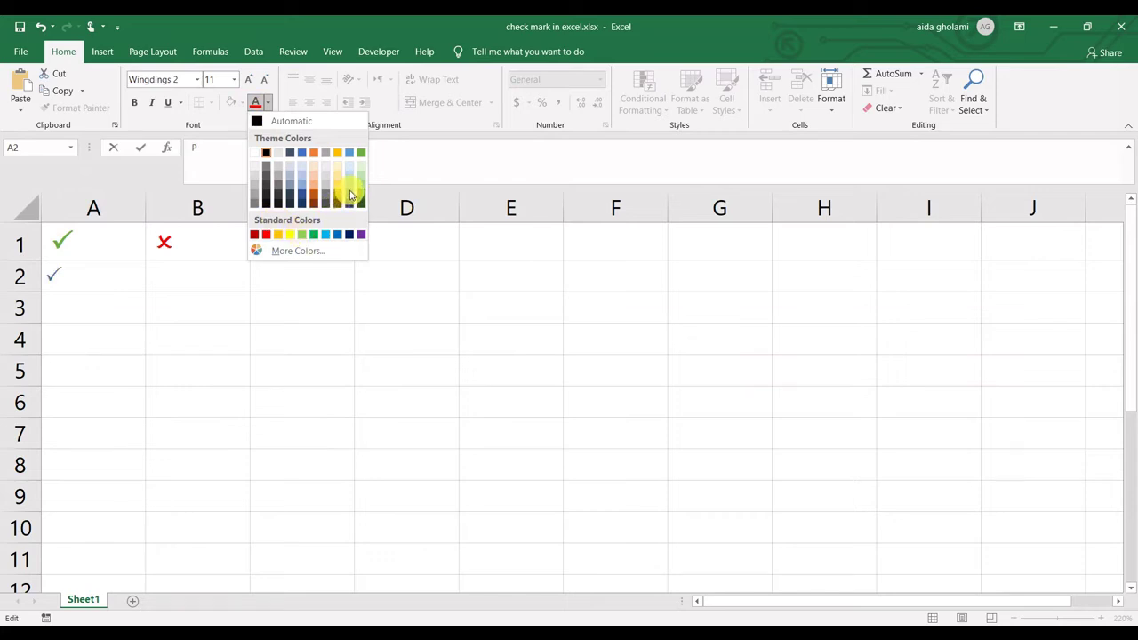
left_click(302, 234)
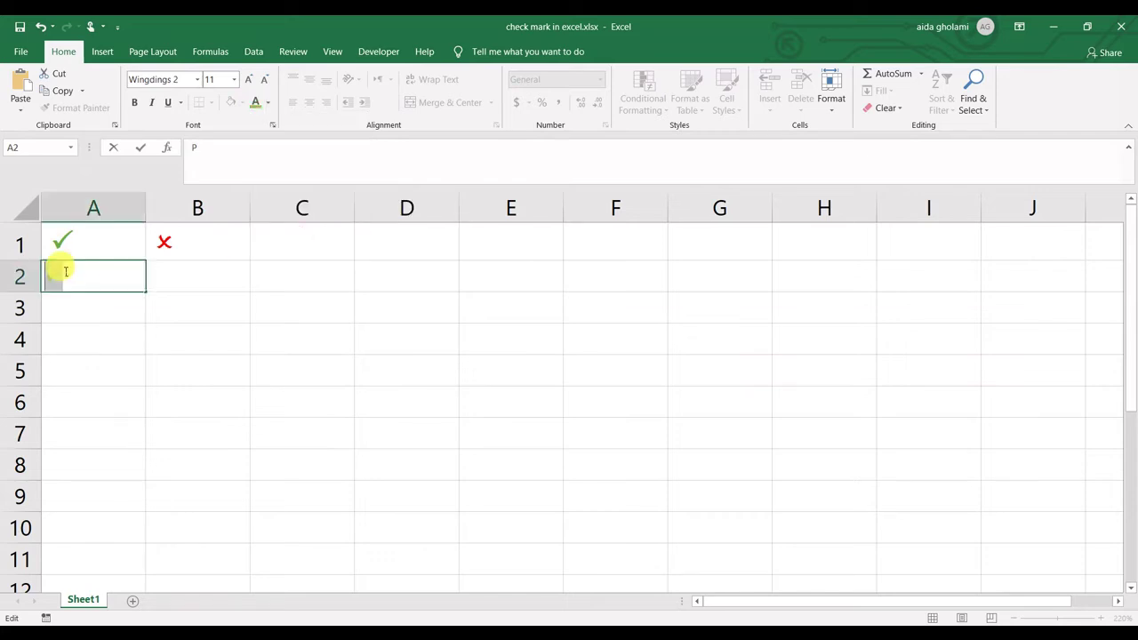
left_click(251, 82)
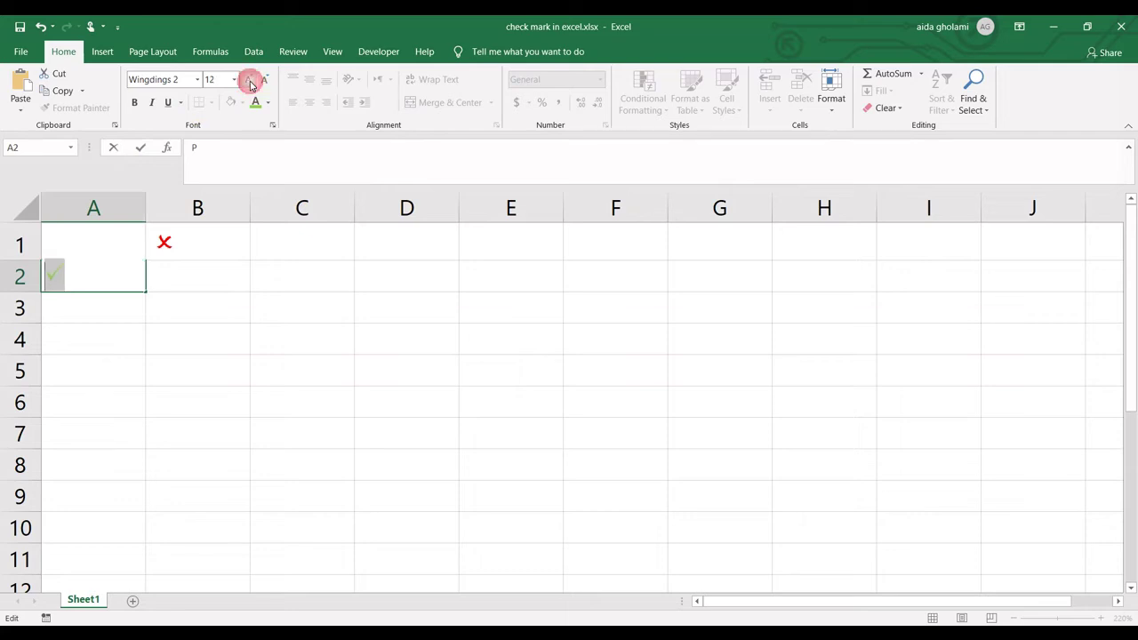
left_click(250, 83)
left_click(251, 83)
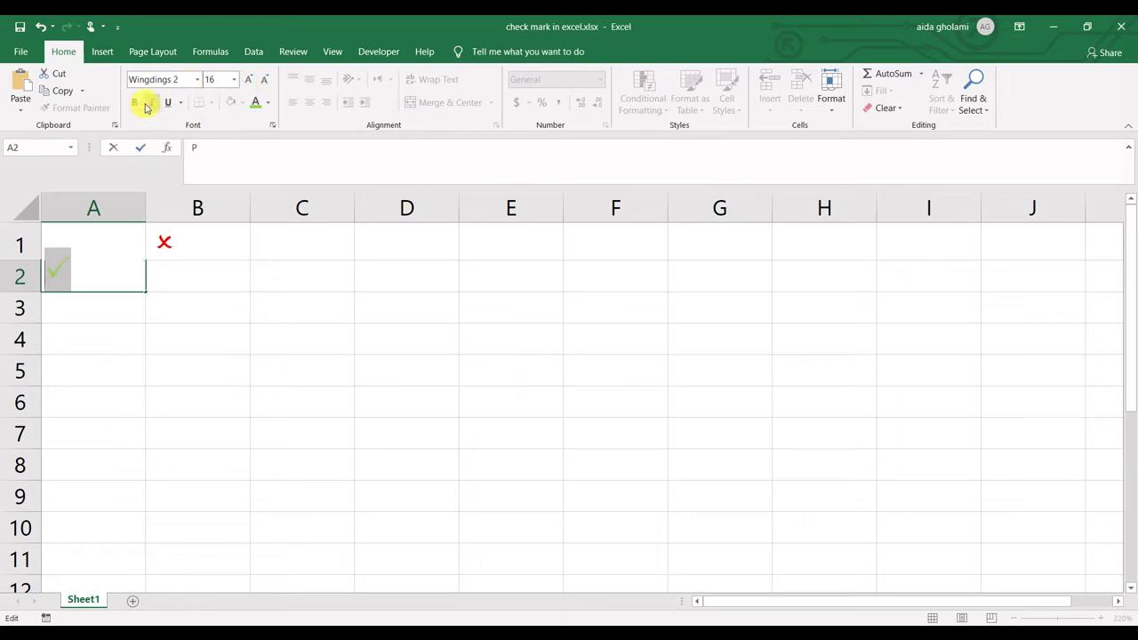
Step: Enter a capital O in cell B2 and format it in the Wingdings 2 font to make a cross mark
left_click(198, 277)
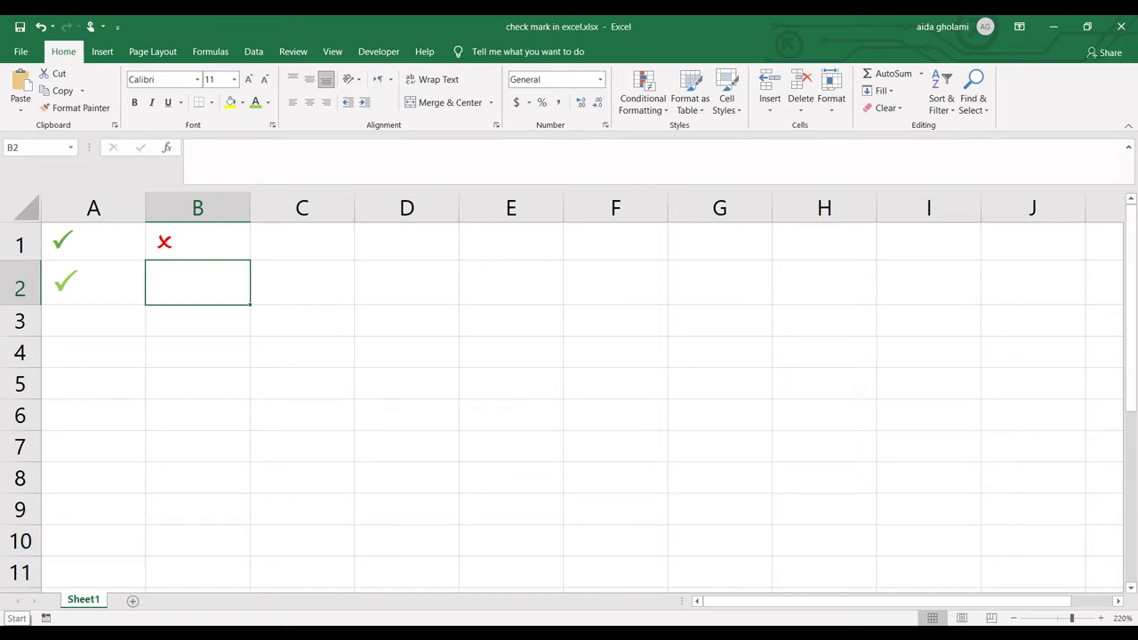
type("O")
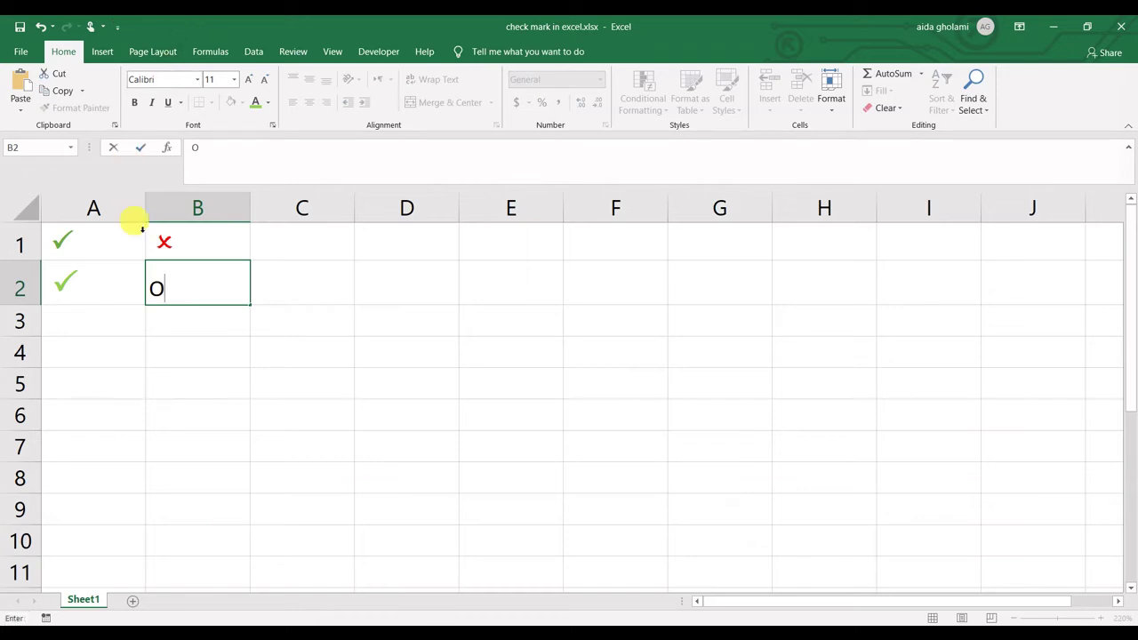
double_click(156, 288)
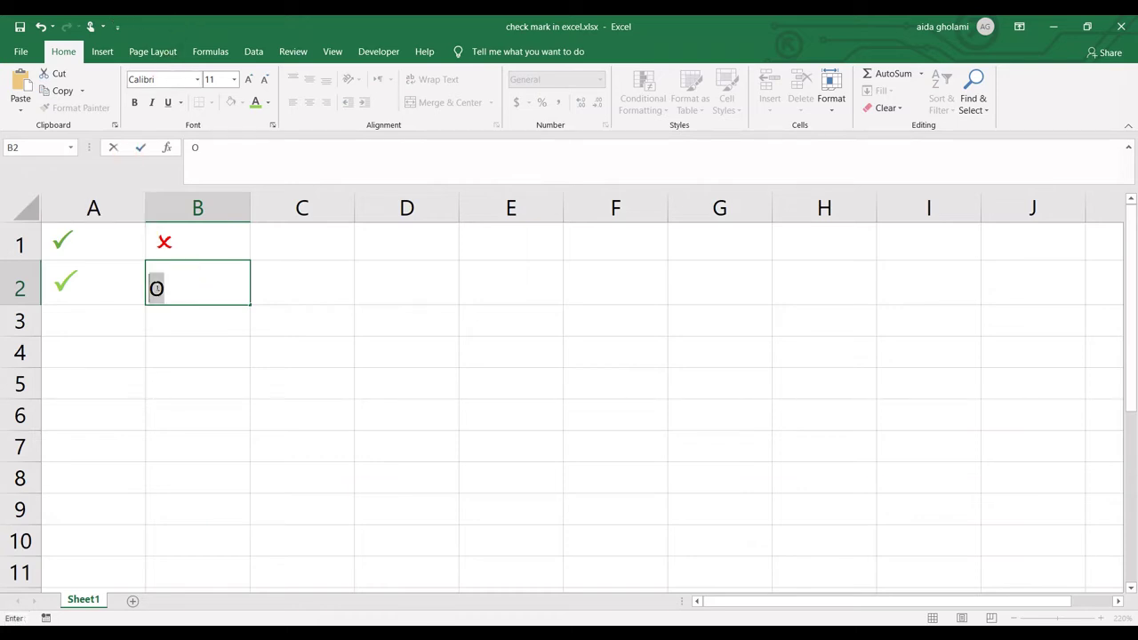
left_click(200, 83)
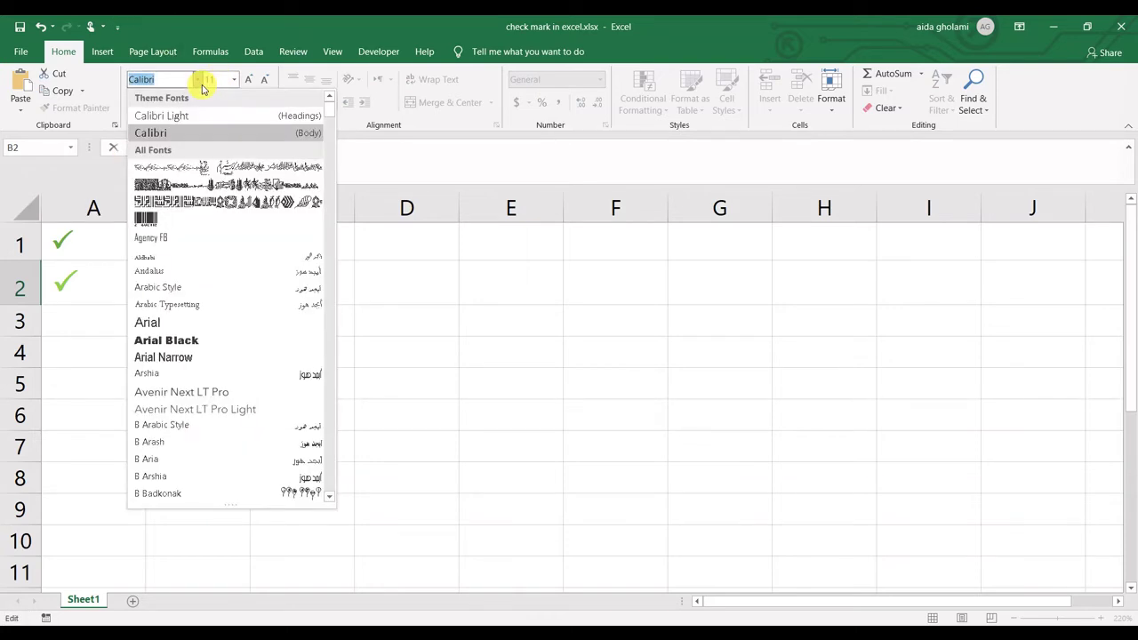
type("Wingdings")
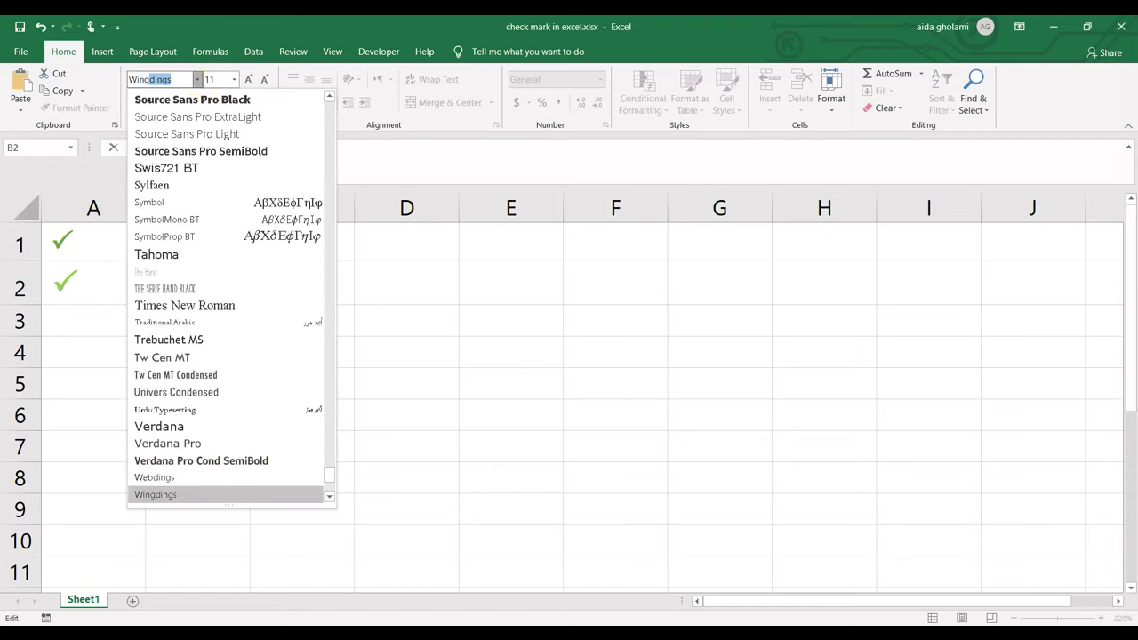
scroll(232, 356, "down", 2)
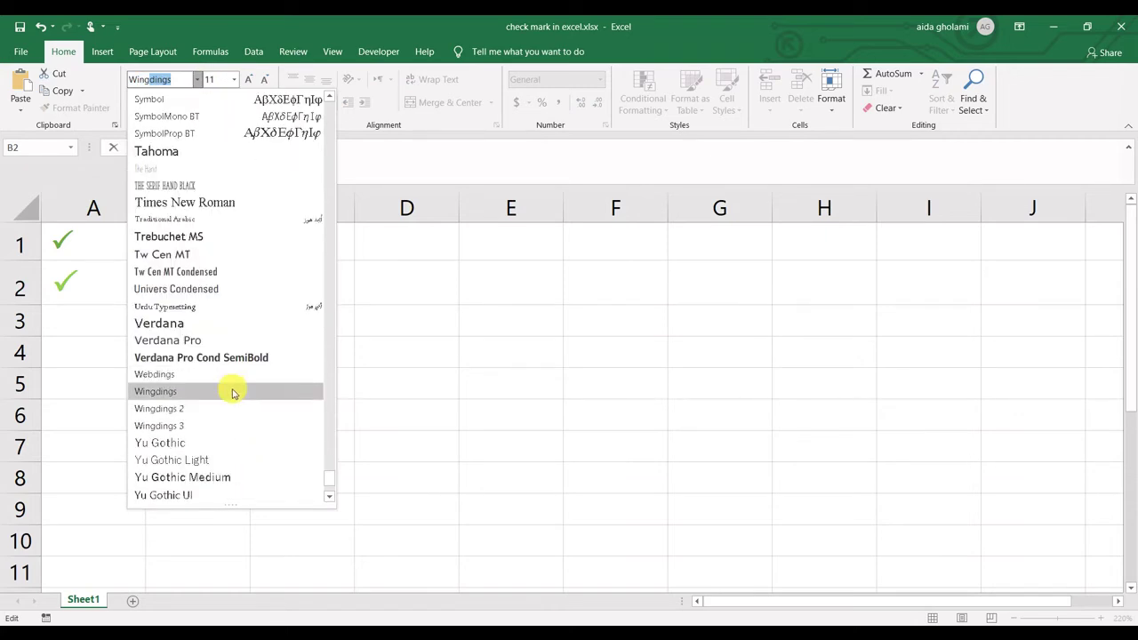
left_click(232, 409)
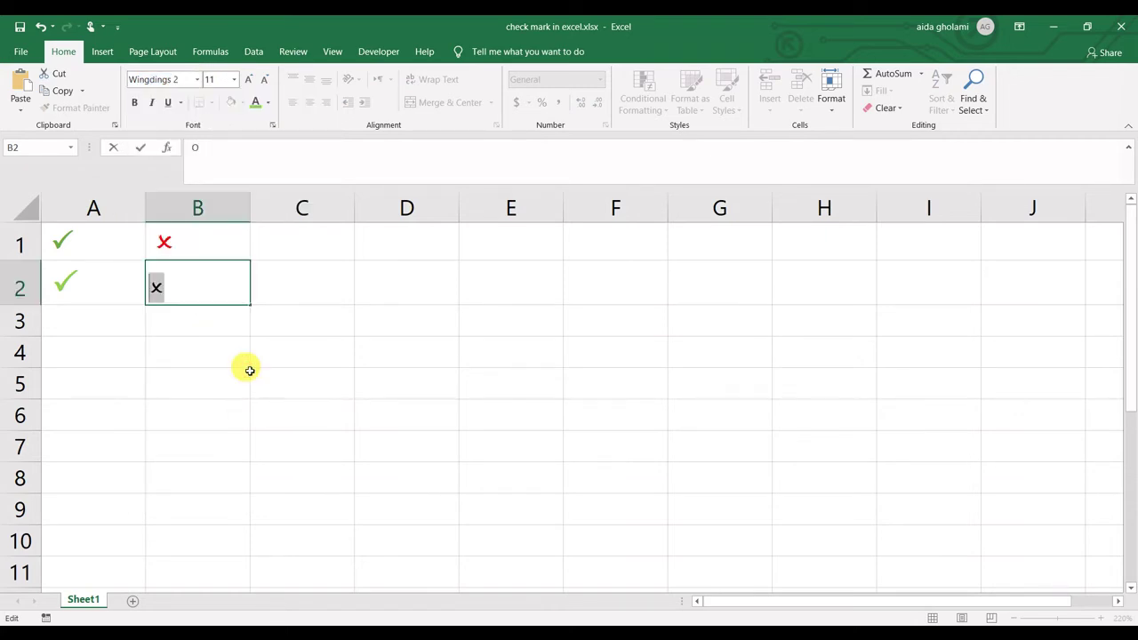
Step: Format the cross mark in cell B2 as red, size 14 and bold
left_click(267, 105)
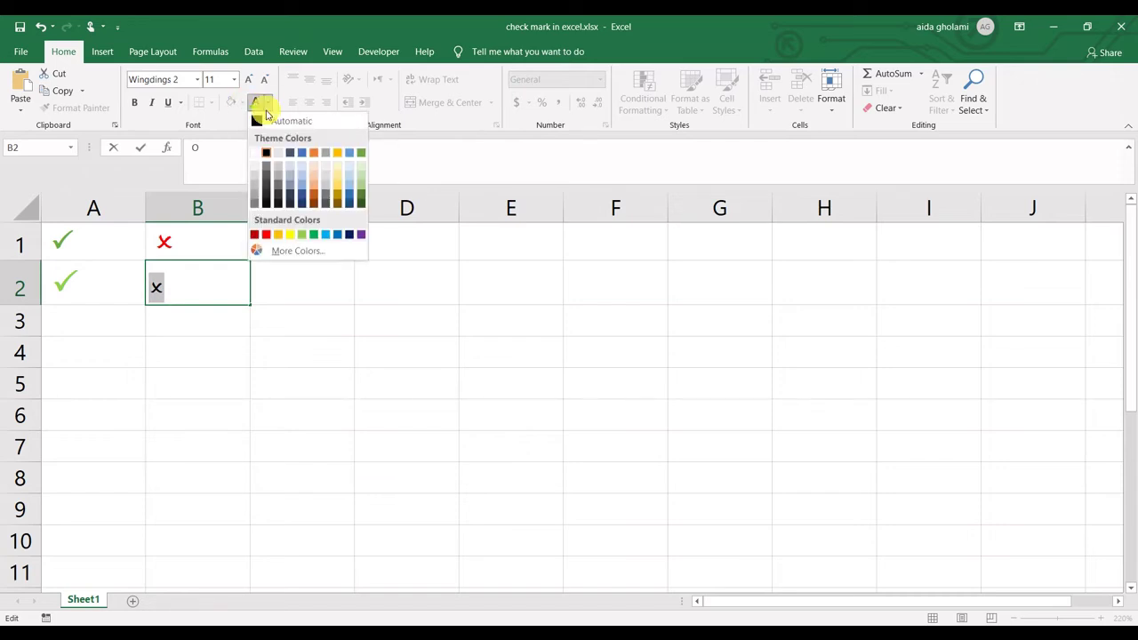
left_click(266, 234)
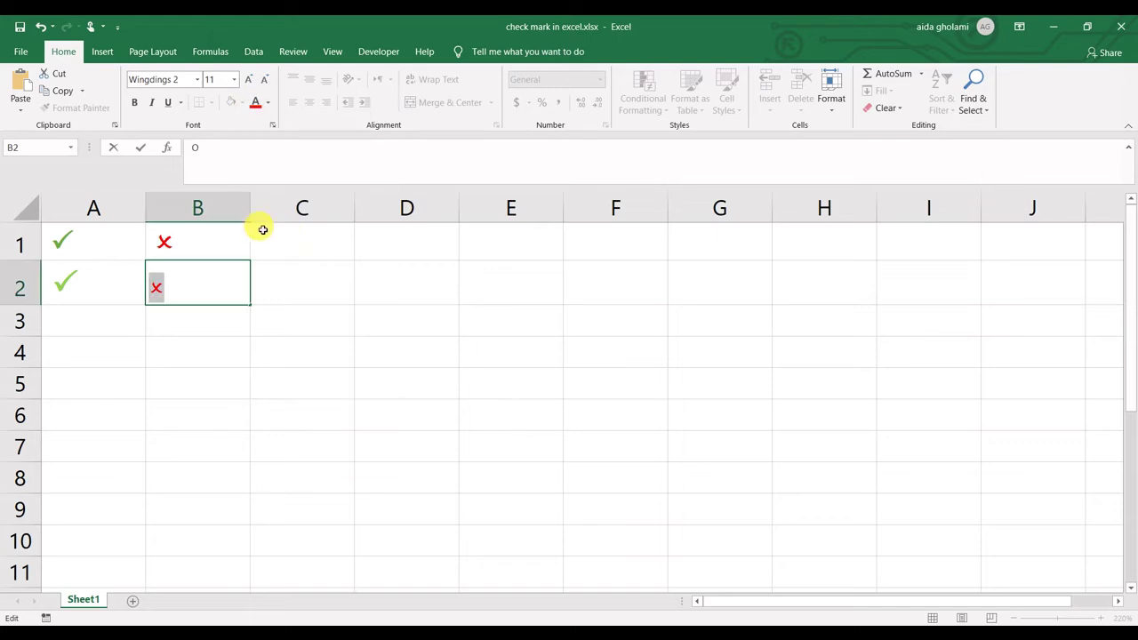
left_click(250, 82)
left_click(250, 82)
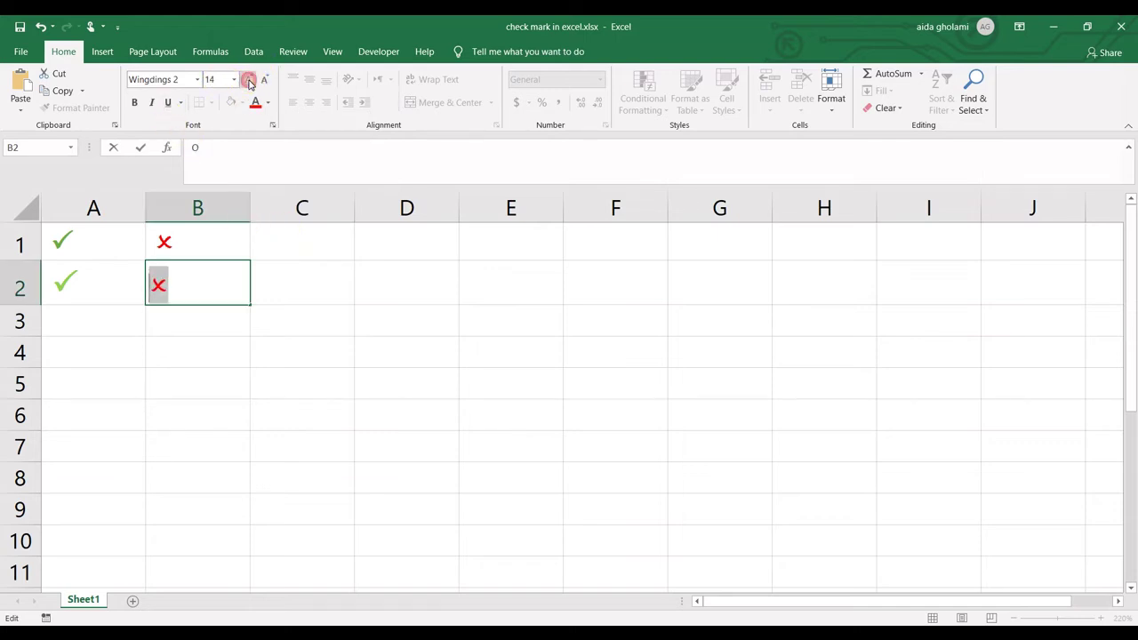
left_click(135, 105)
Step: Open the Symbol dialog for cell C2 and show the symbols of the Wingdings 2 font
left_click(265, 265)
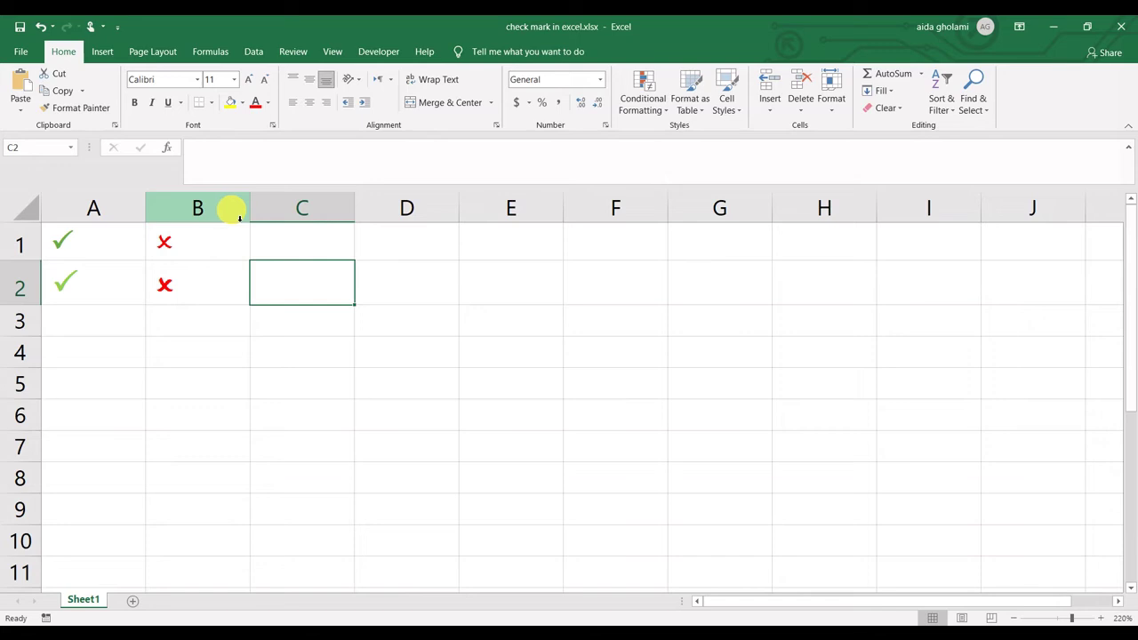
left_click(103, 52)
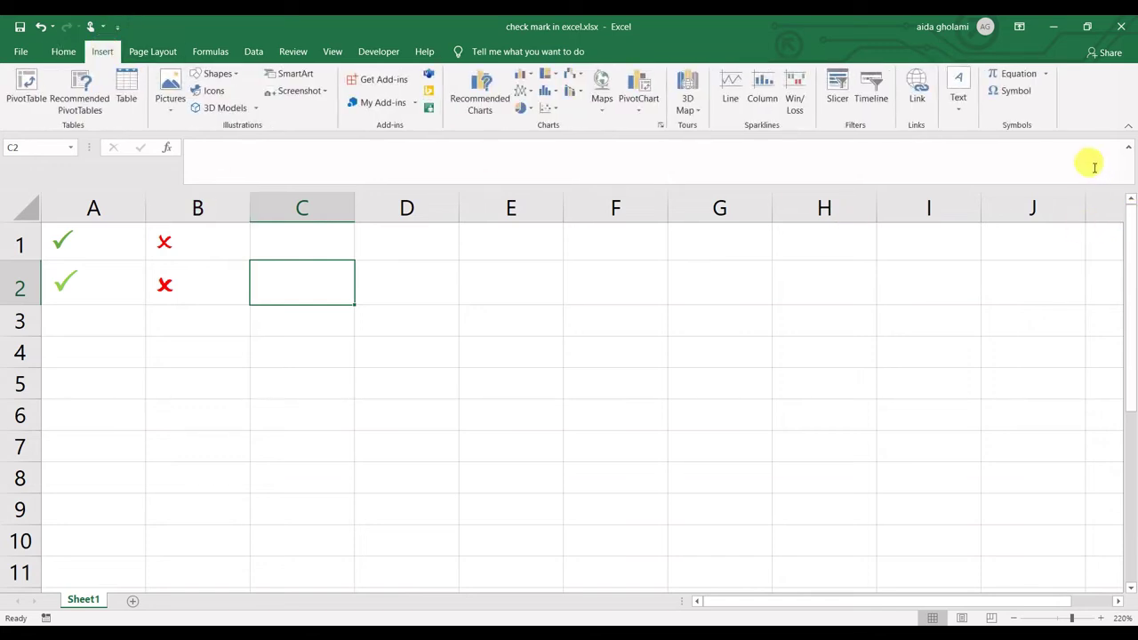
left_click(1016, 90)
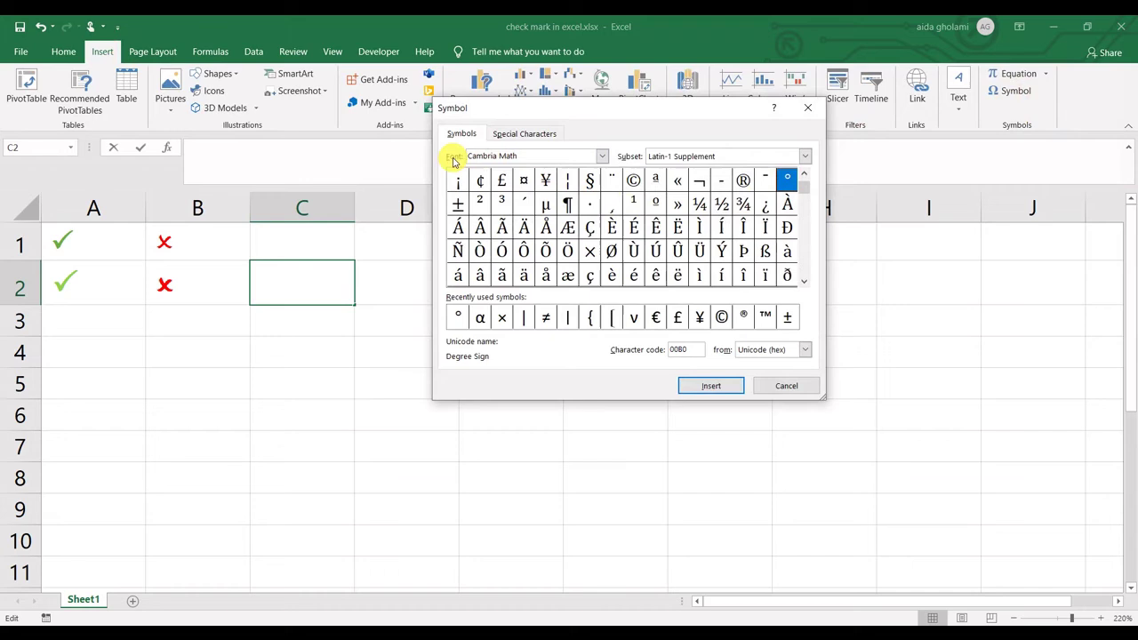
left_click(602, 159)
type("w")
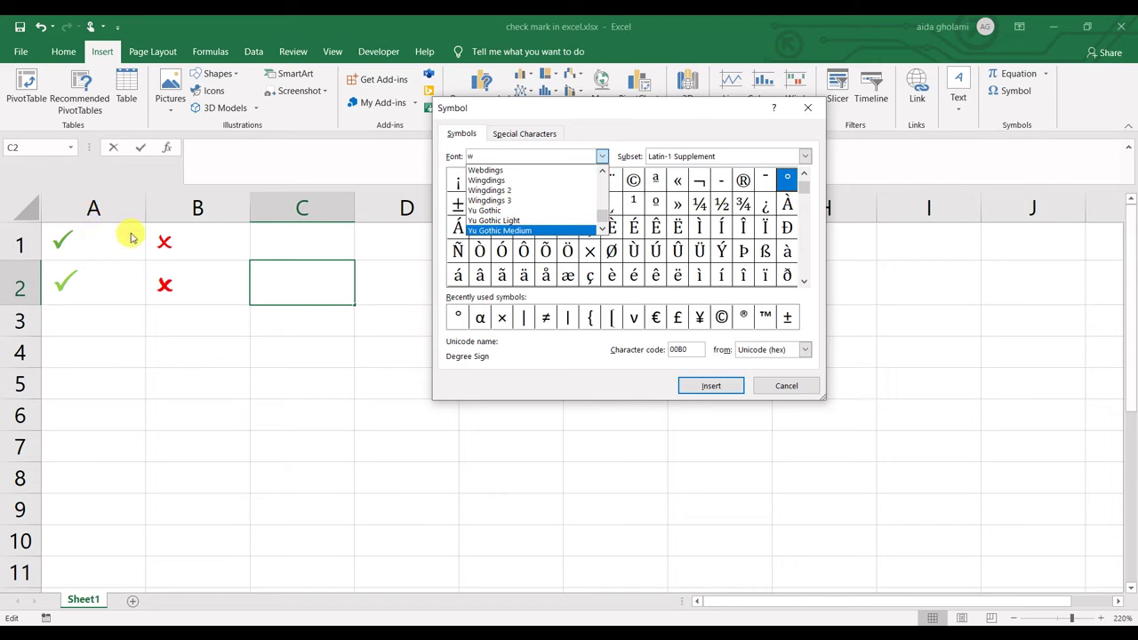
left_click(494, 190)
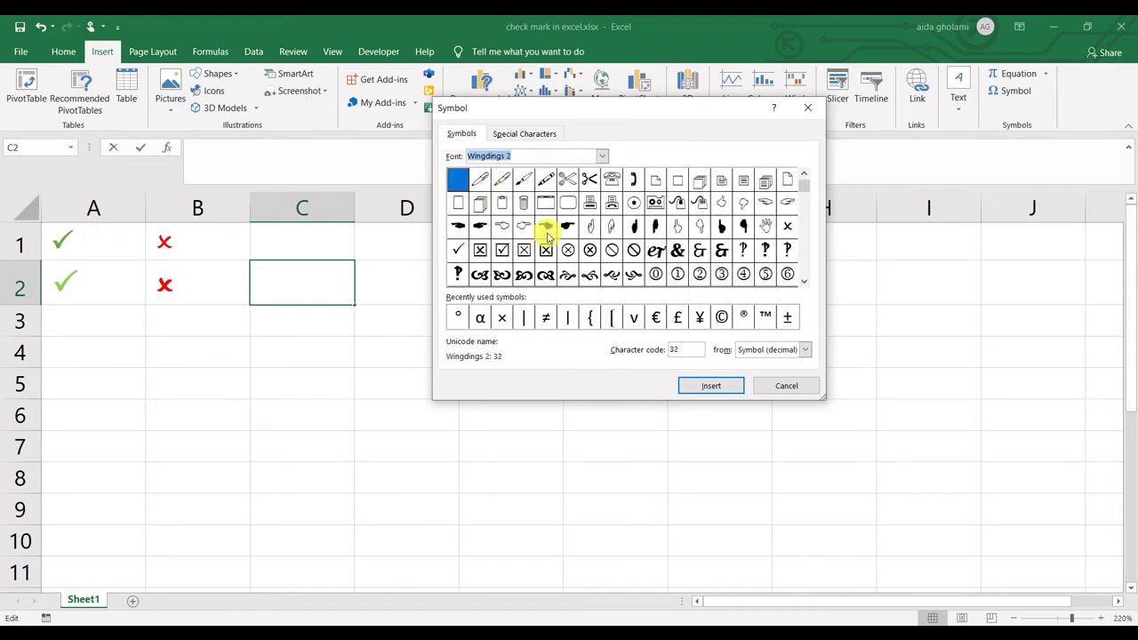
Step: Insert the check mark symbol with character code 80 into cell C2
left_click(462, 249)
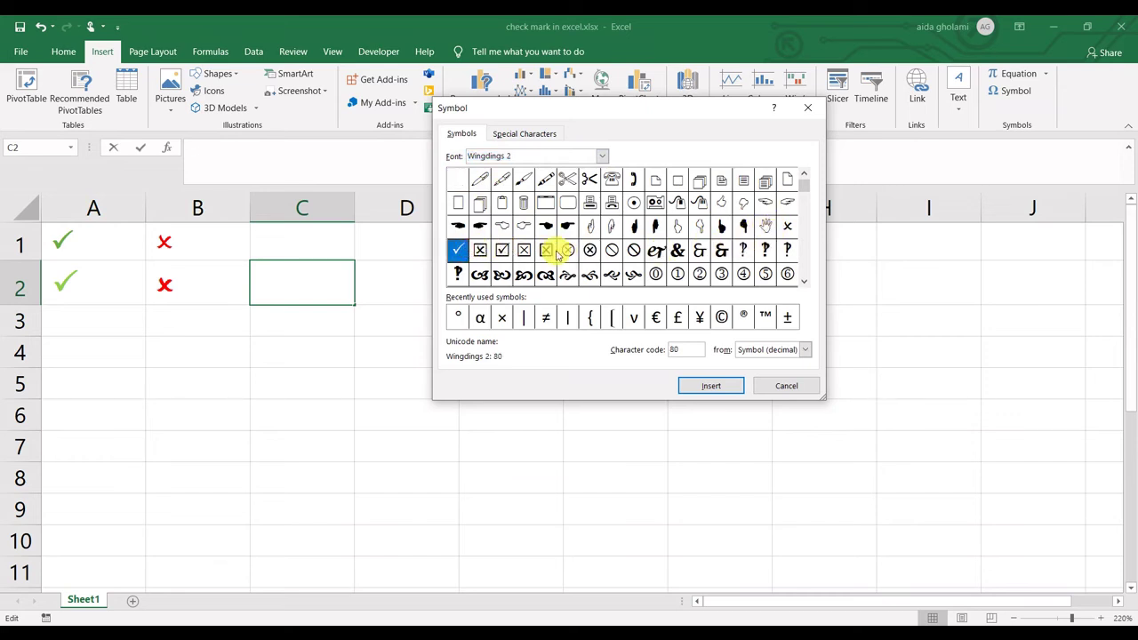
left_click(787, 225)
left_click(458, 250)
left_click(786, 225)
left_click(458, 250)
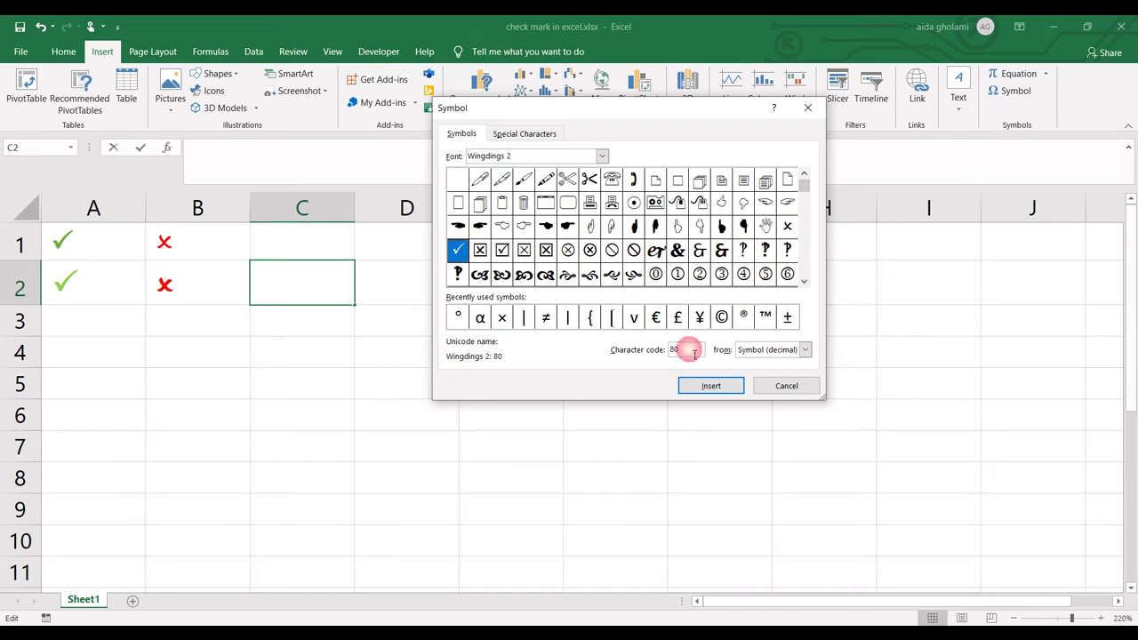
left_click(708, 385)
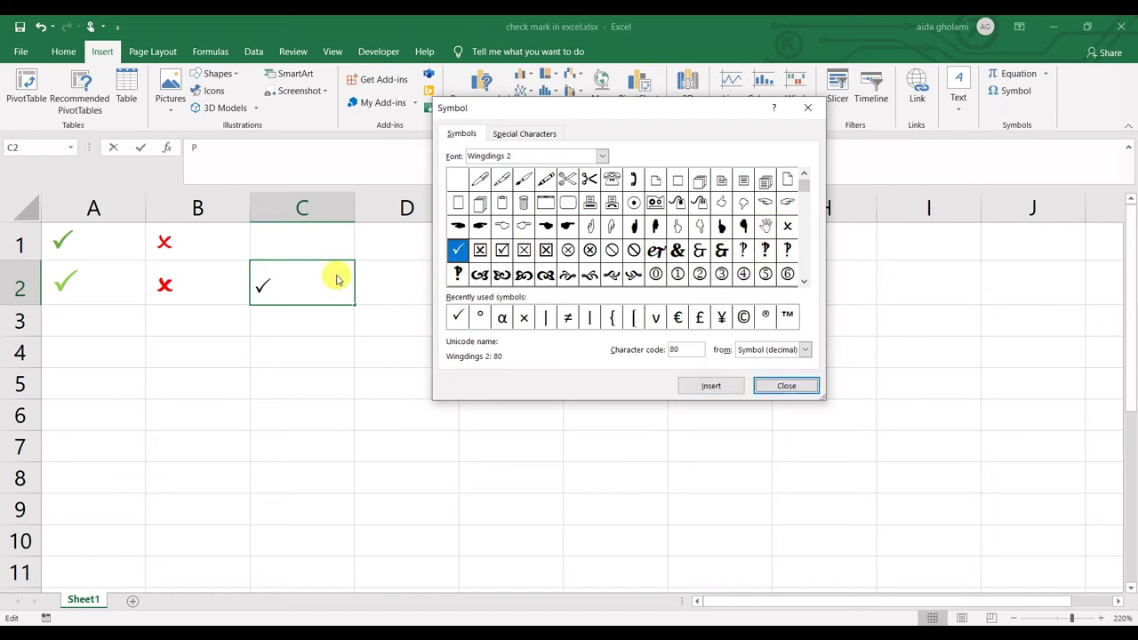
Step: Insert the Wingdings 2 cross mark symbol with character code 79 after the check mark in cell C2
left_click(787, 226)
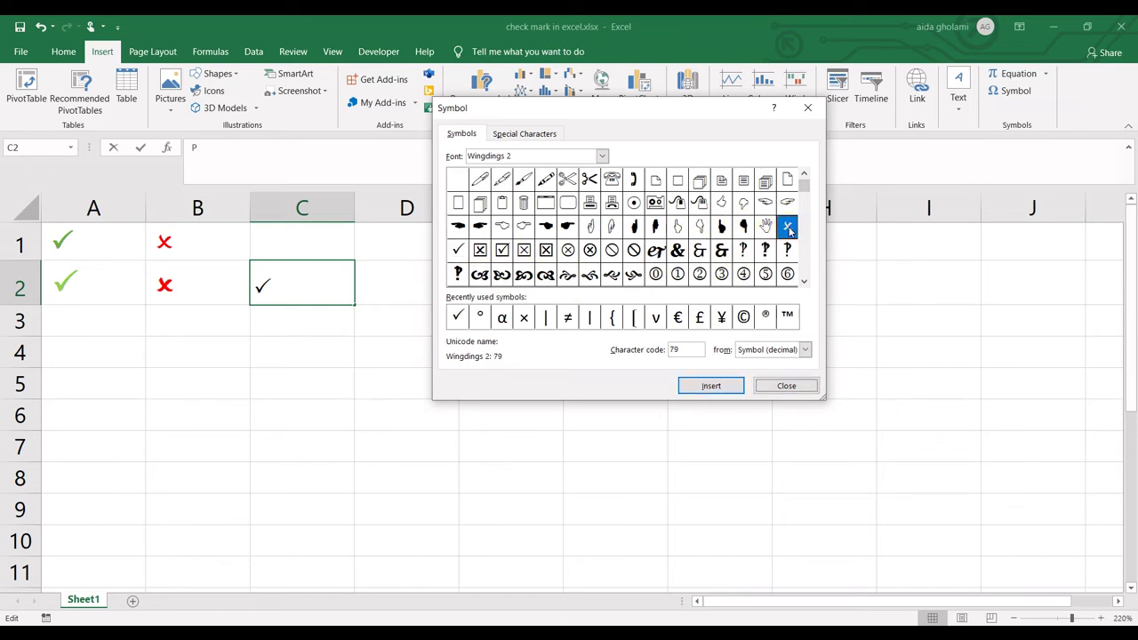
left_click(714, 387)
left_click(785, 385)
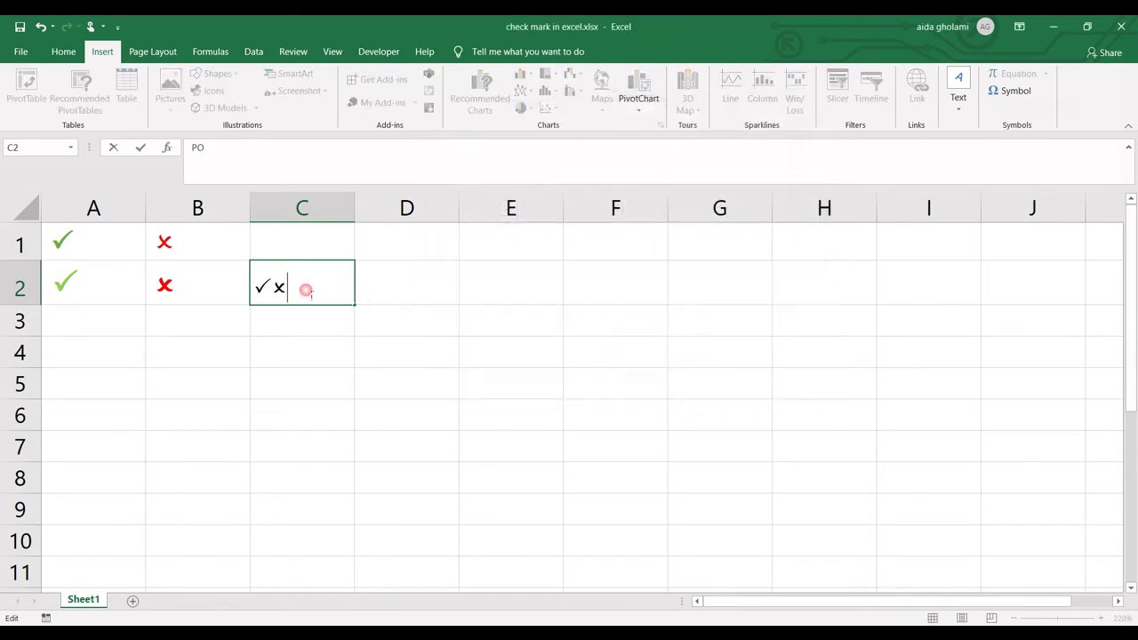
Step: Try to move the cross mark from cell C2 to cell D2, and undo the entry pasted into D2
left_click_drag(291, 288, 274, 285)
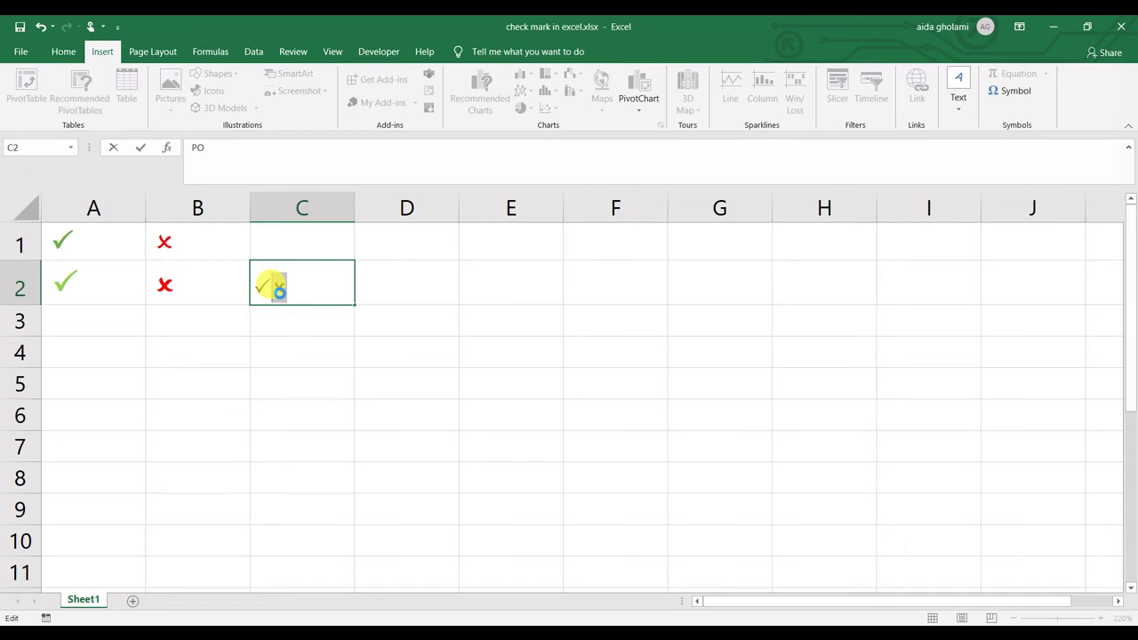
key("BackSpace")
left_click(375, 303)
type("O")
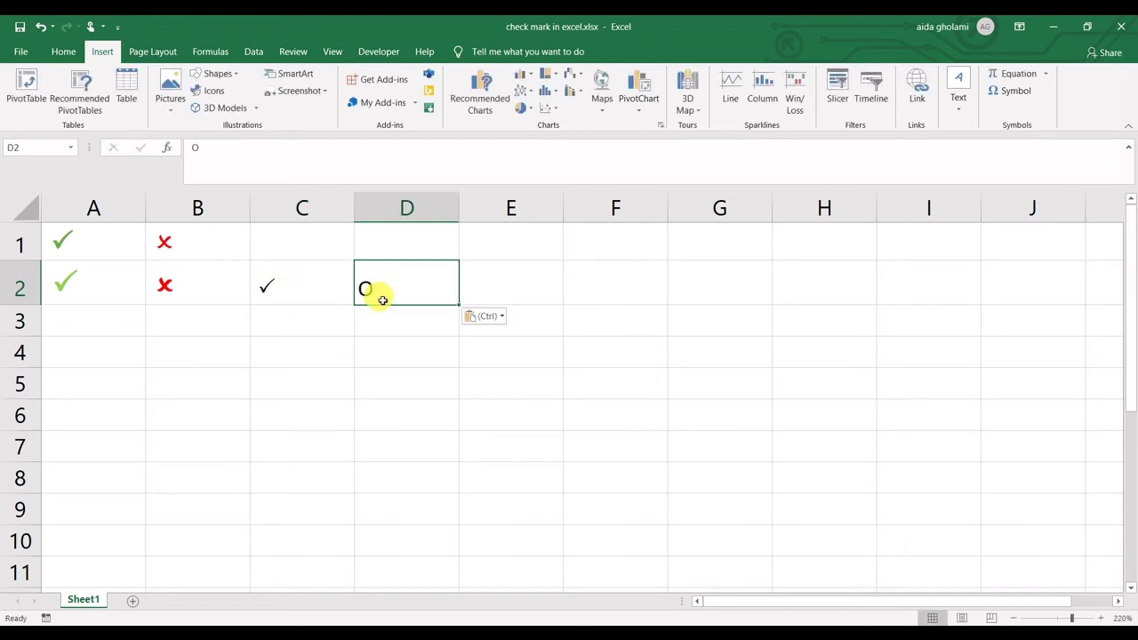
key("ctrl+z")
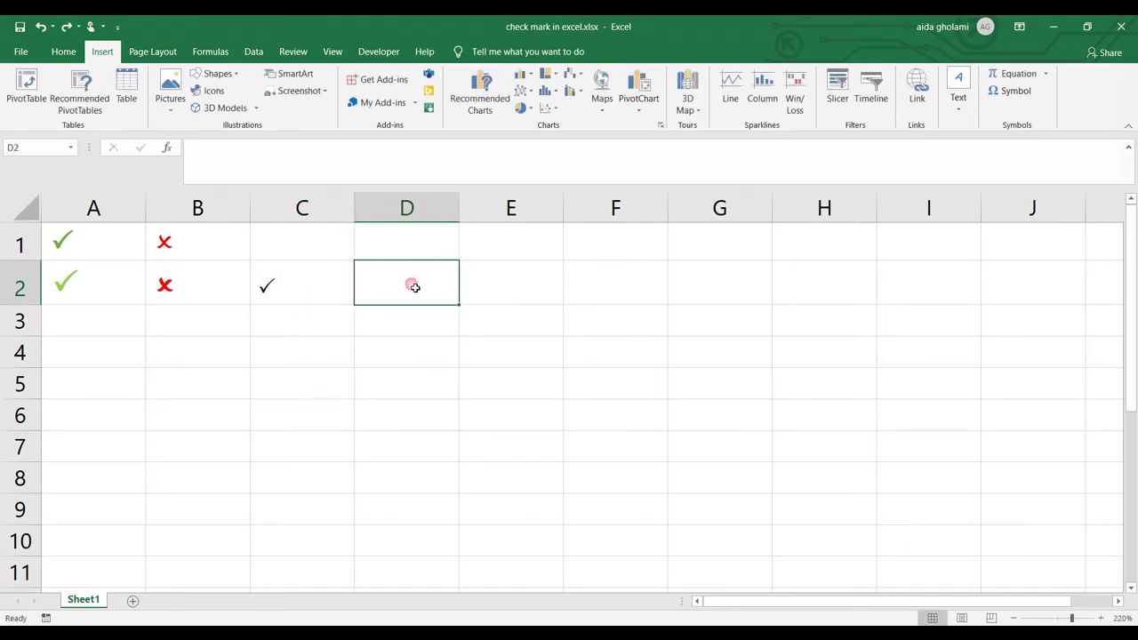
left_click(310, 285)
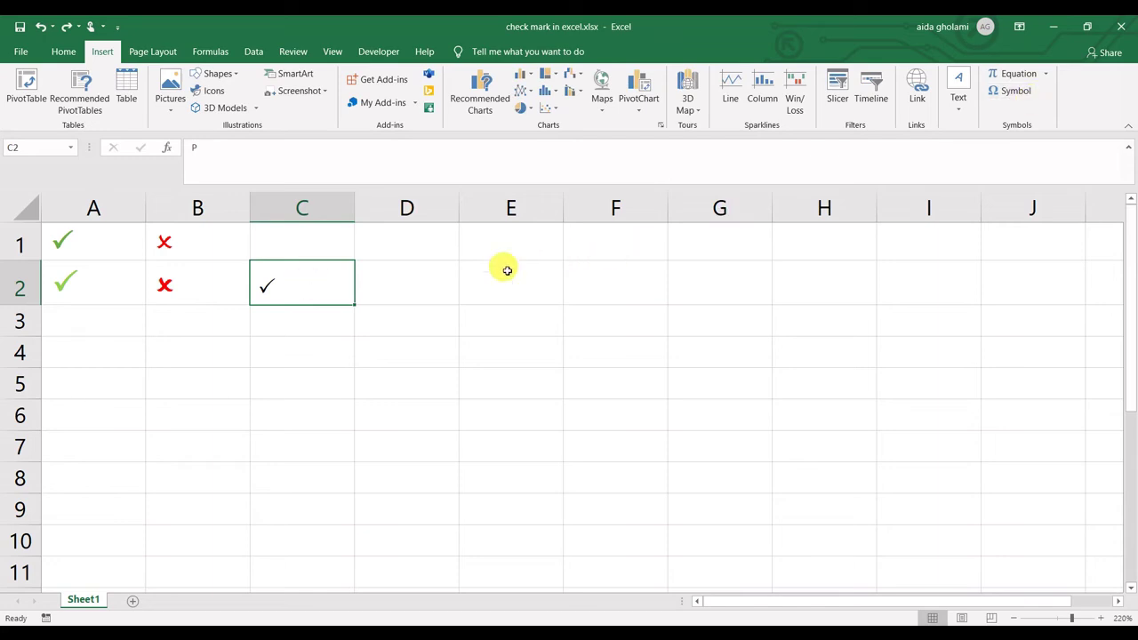
Step: Insert the recently used Wingdings 2 cross mark symbol, character code 79, into cell D2
left_click(445, 282)
left_click(1001, 102)
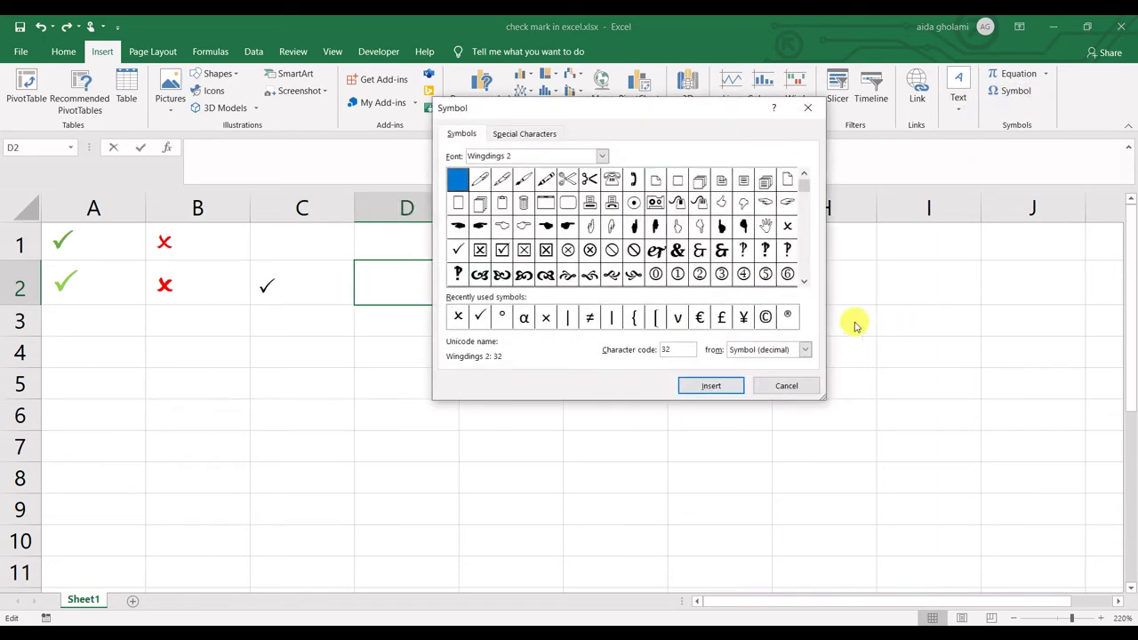
left_click(458, 317)
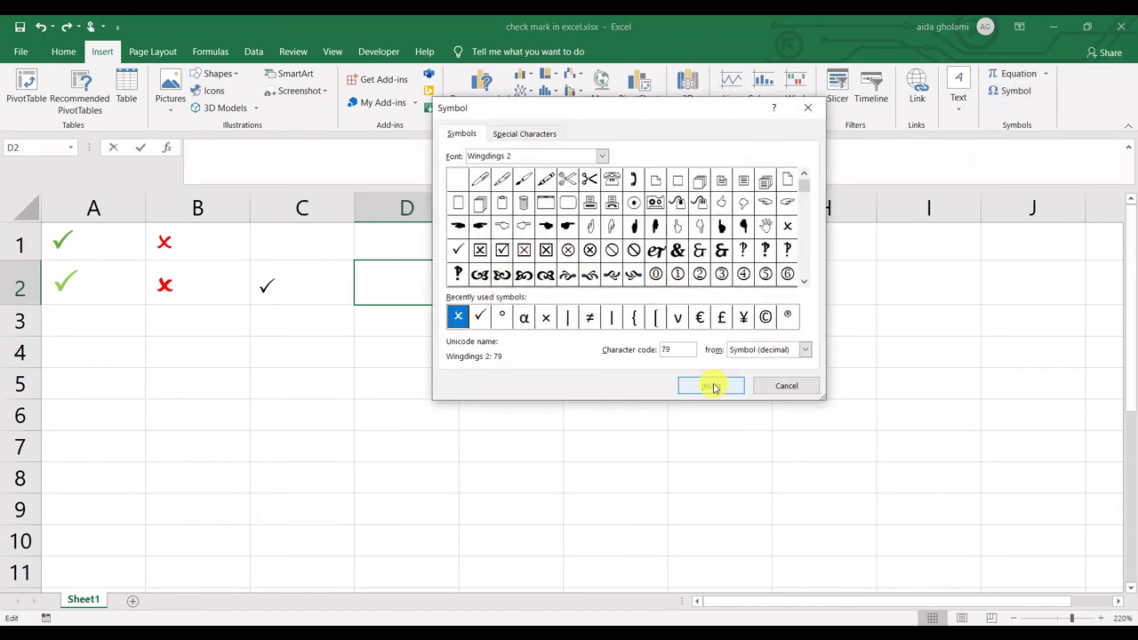
left_click(711, 385)
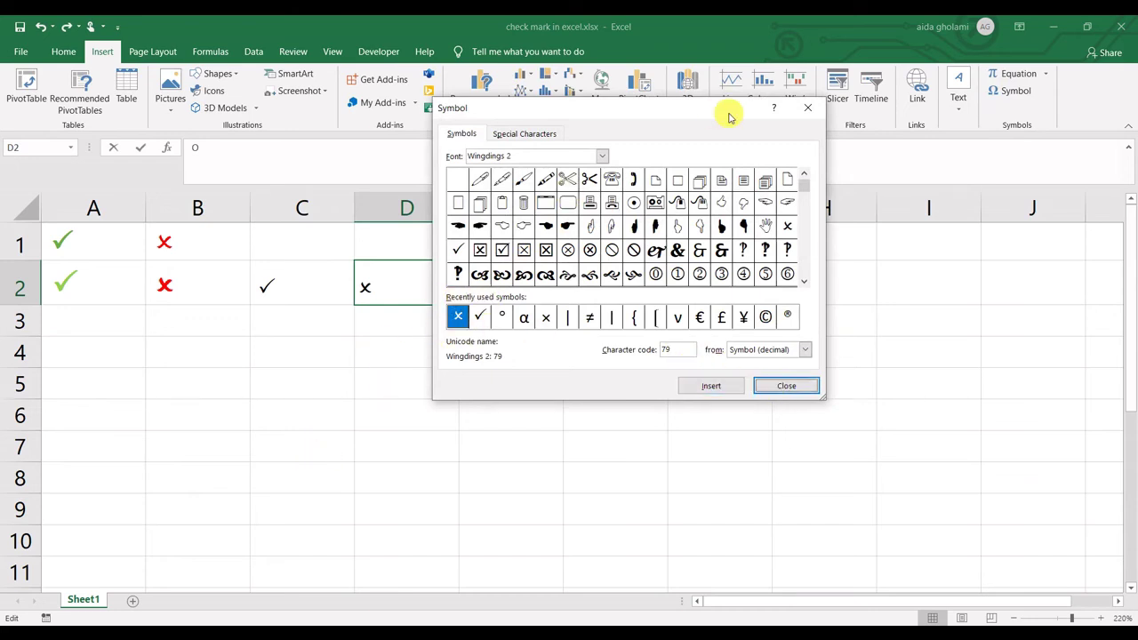
left_click(807, 108)
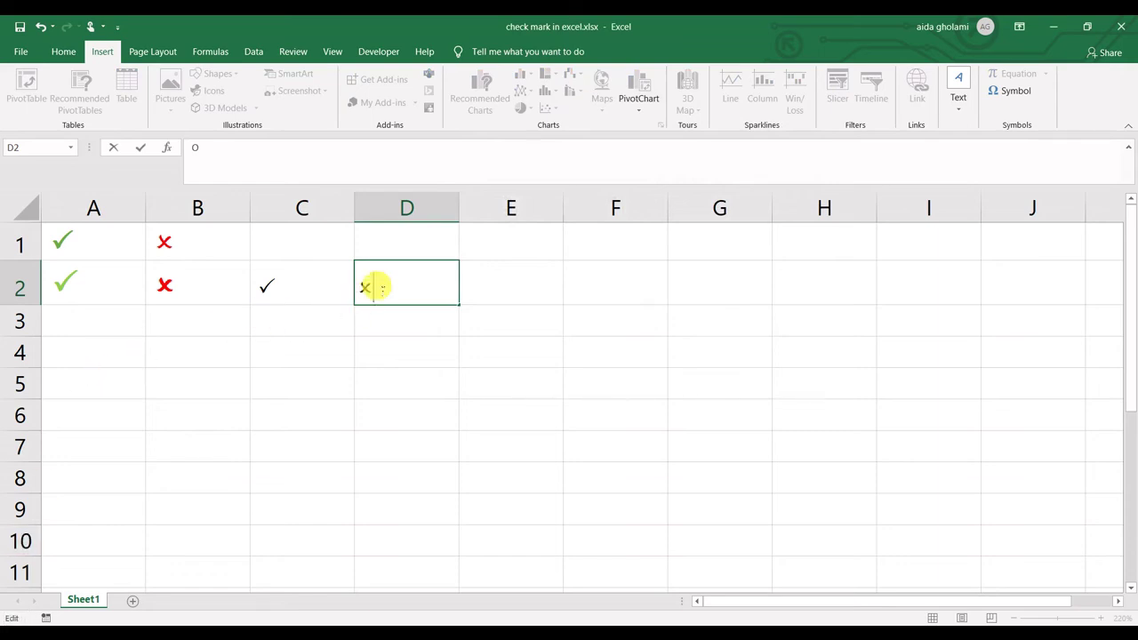
left_click(319, 293)
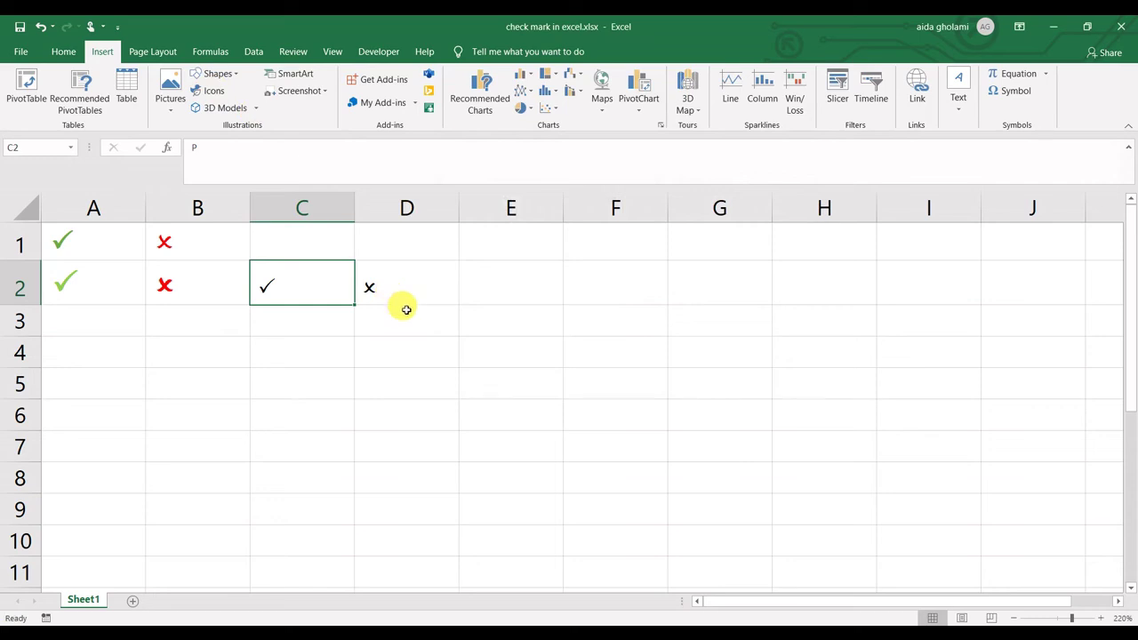
Step: Draw a check box form control over cell E2, about the size of the cell, and deselect it
left_click(486, 287)
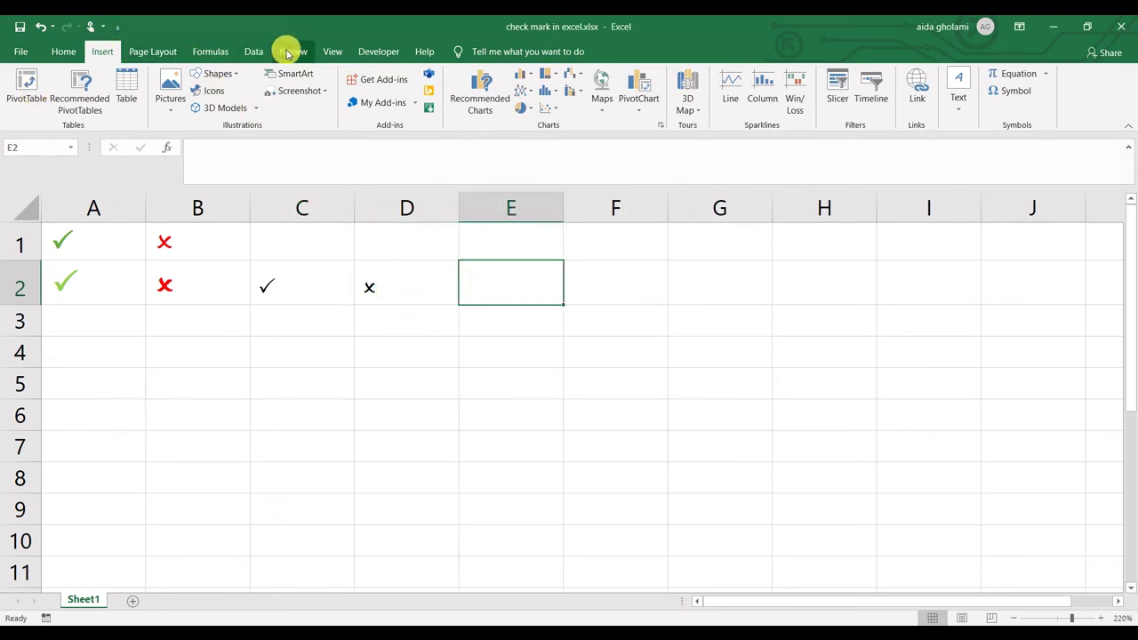
left_click(380, 54)
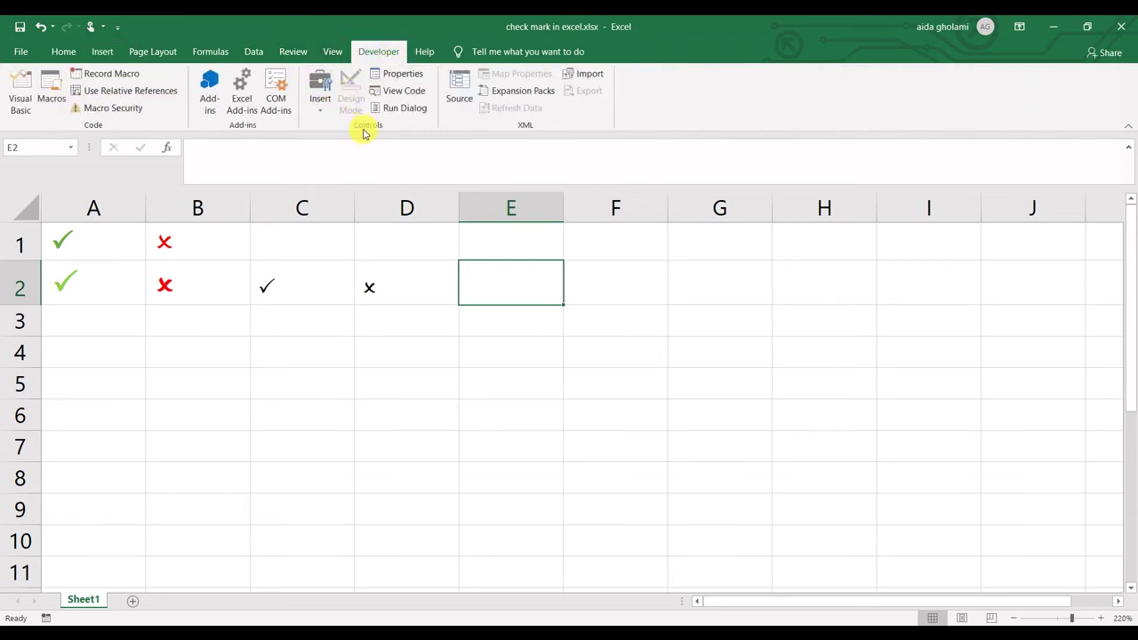
left_click(320, 103)
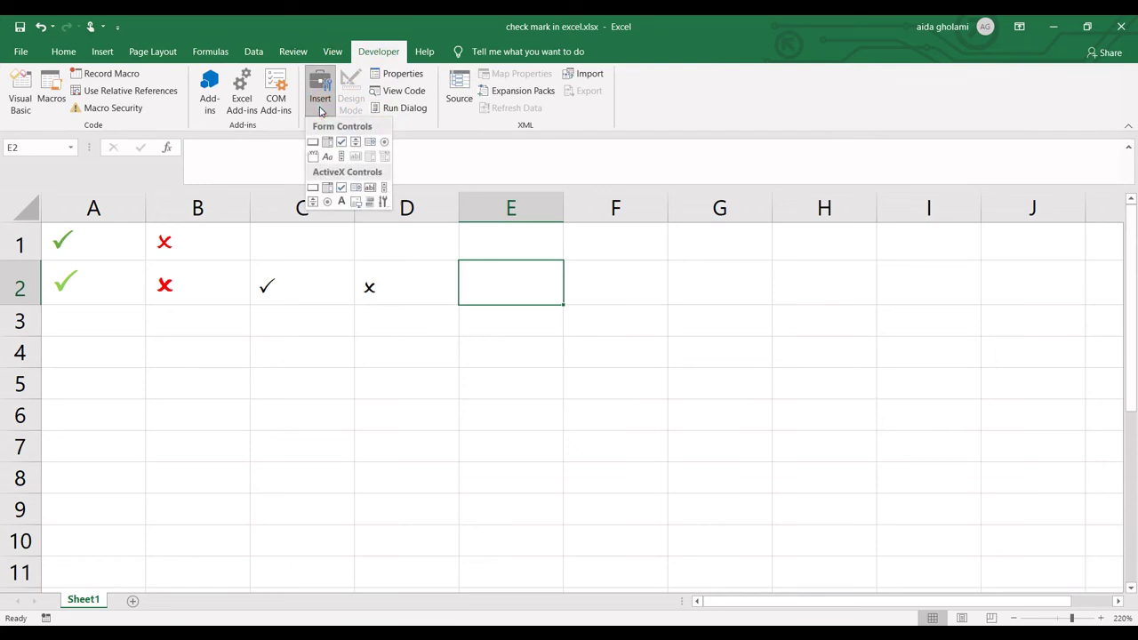
left_click(340, 145)
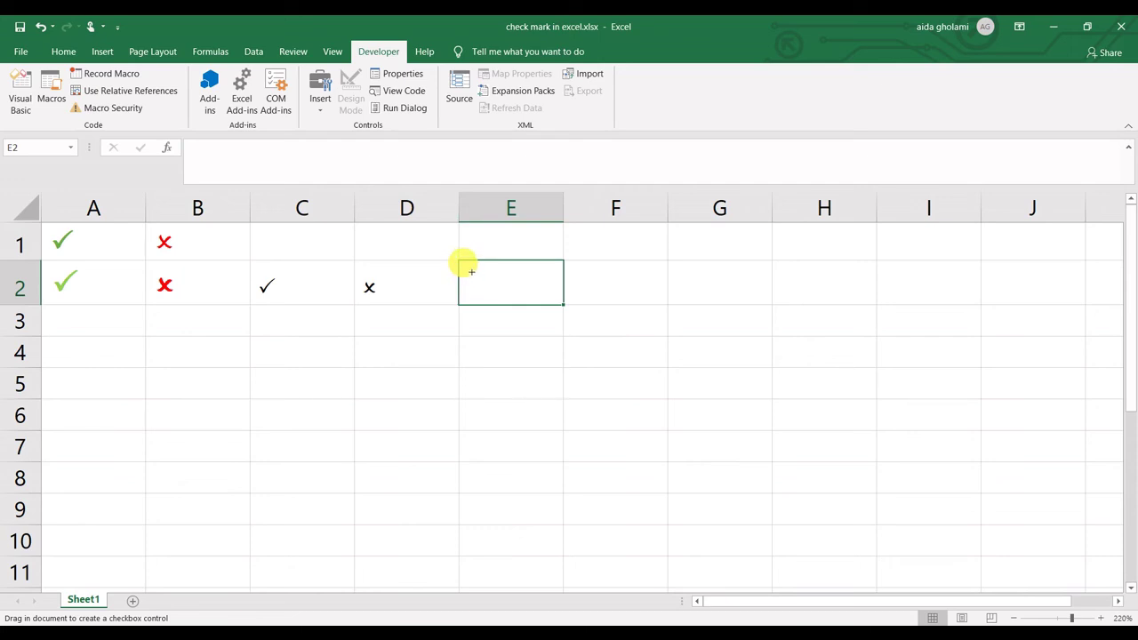
mouse_move(459, 264)
left_mouse_down()
mouse_move(506, 300)
mouse_move(565, 310)
left_mouse_up()
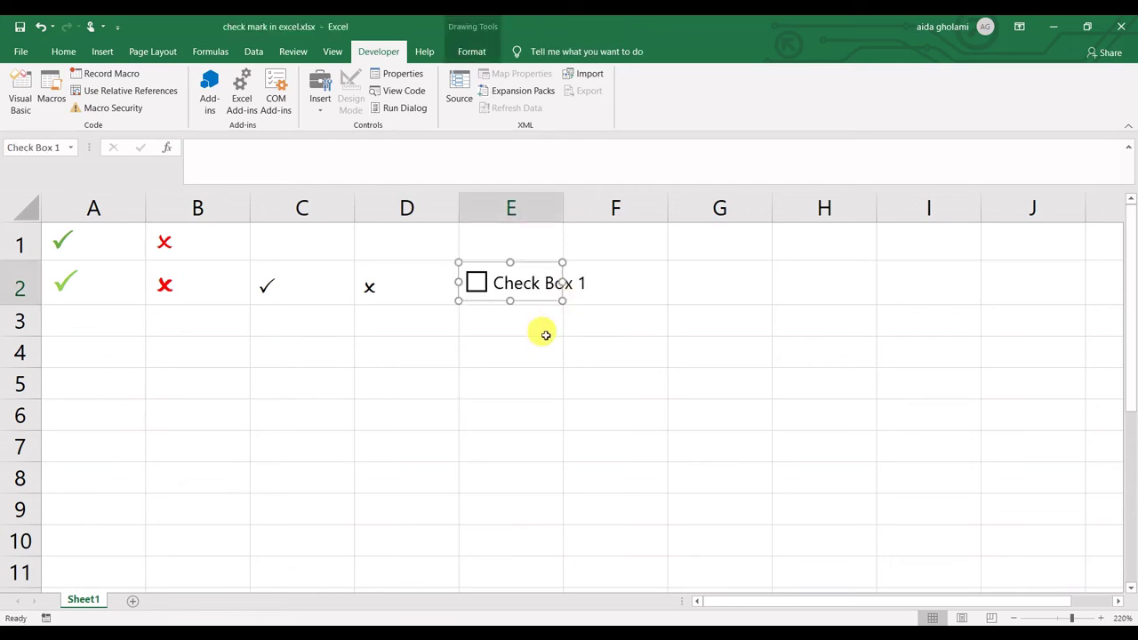
left_click(545, 335)
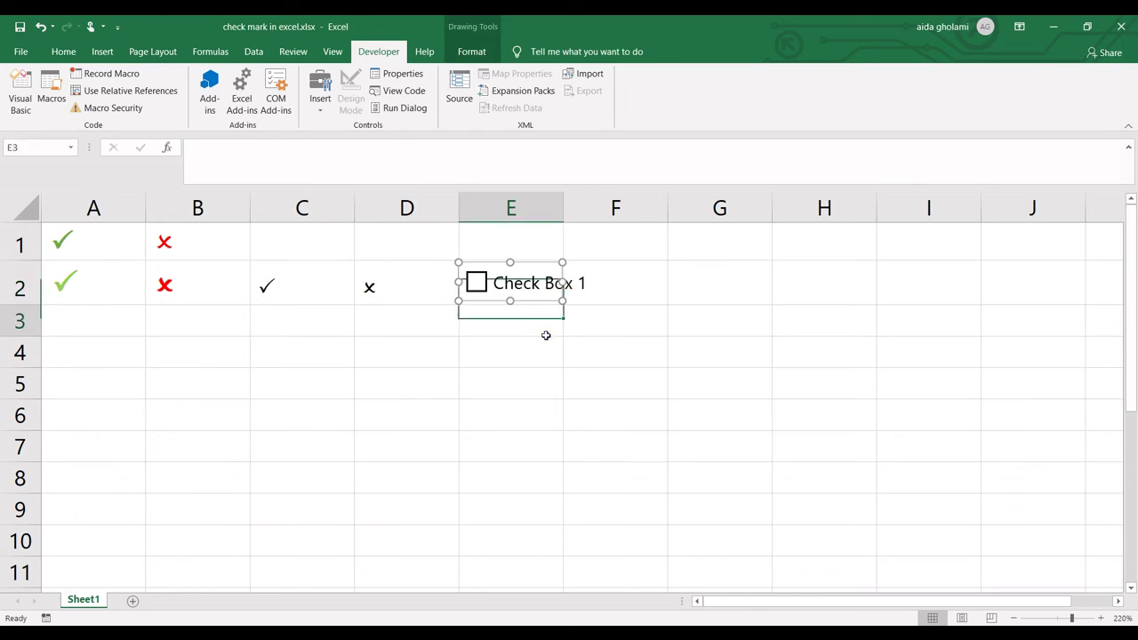
Step: Toggle the check box over cell E2, leave it ticked, and select cell E2
left_click(485, 286)
left_click(483, 283)
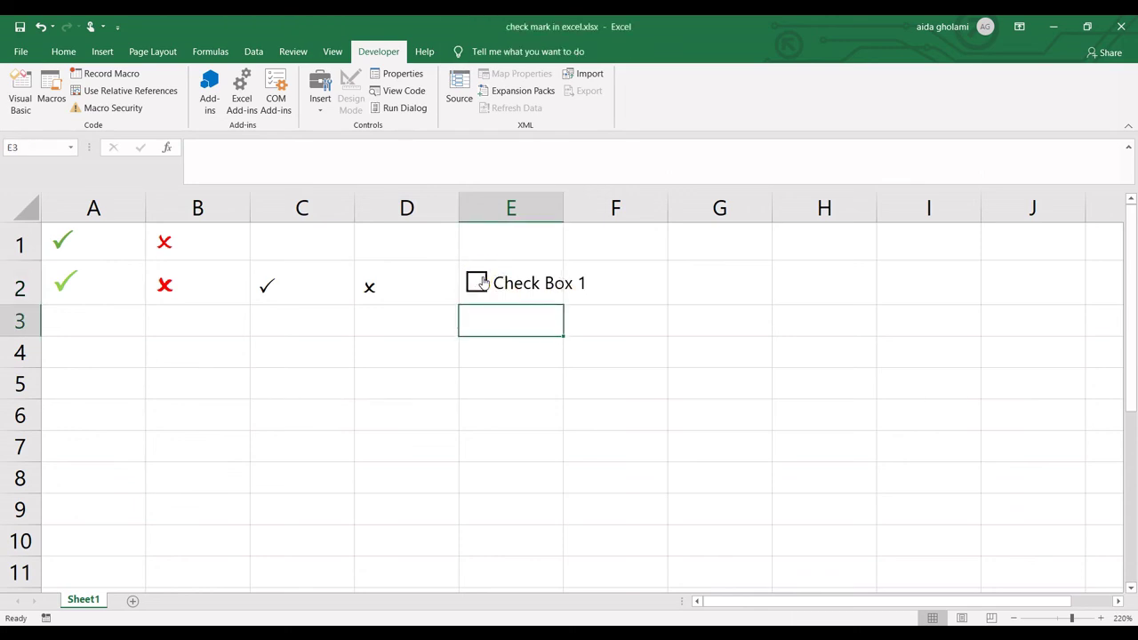
left_click(499, 285)
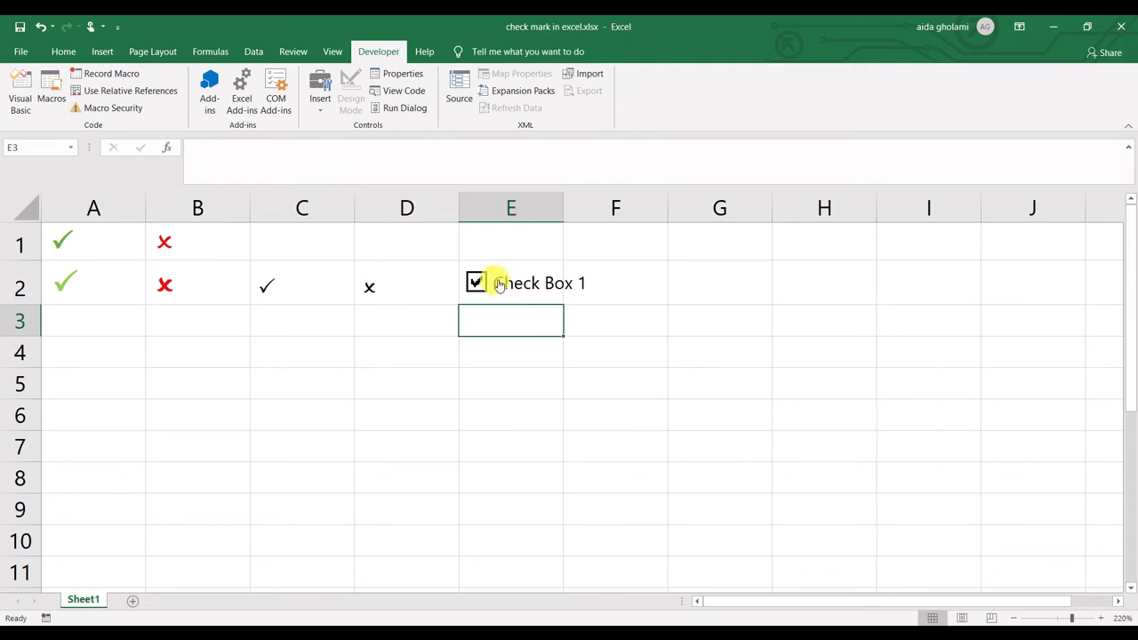
key("Up")
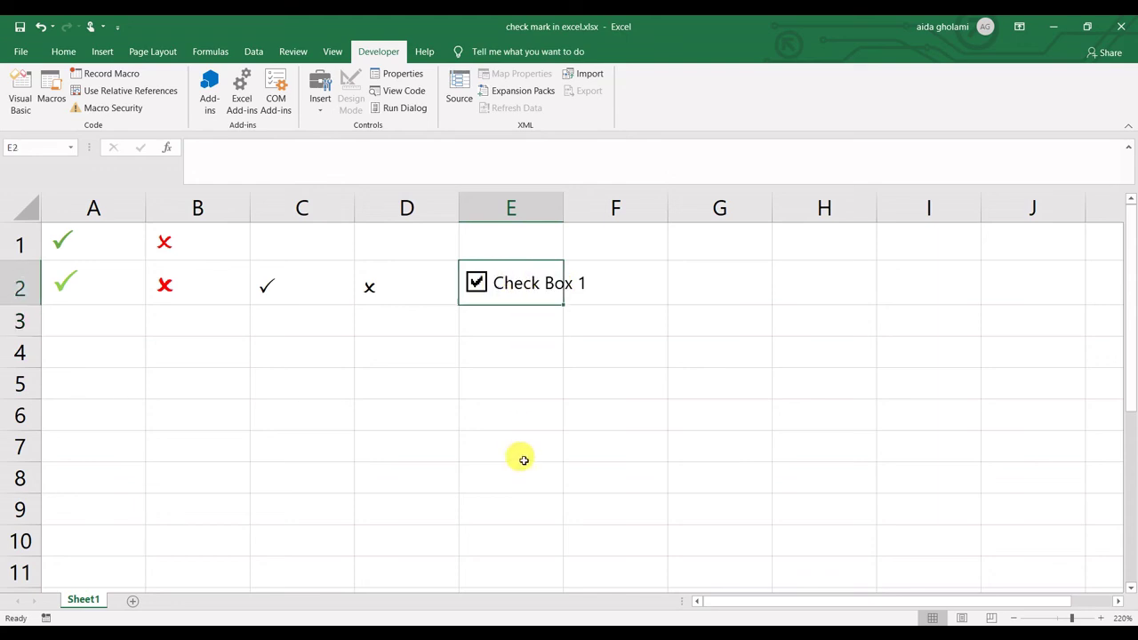